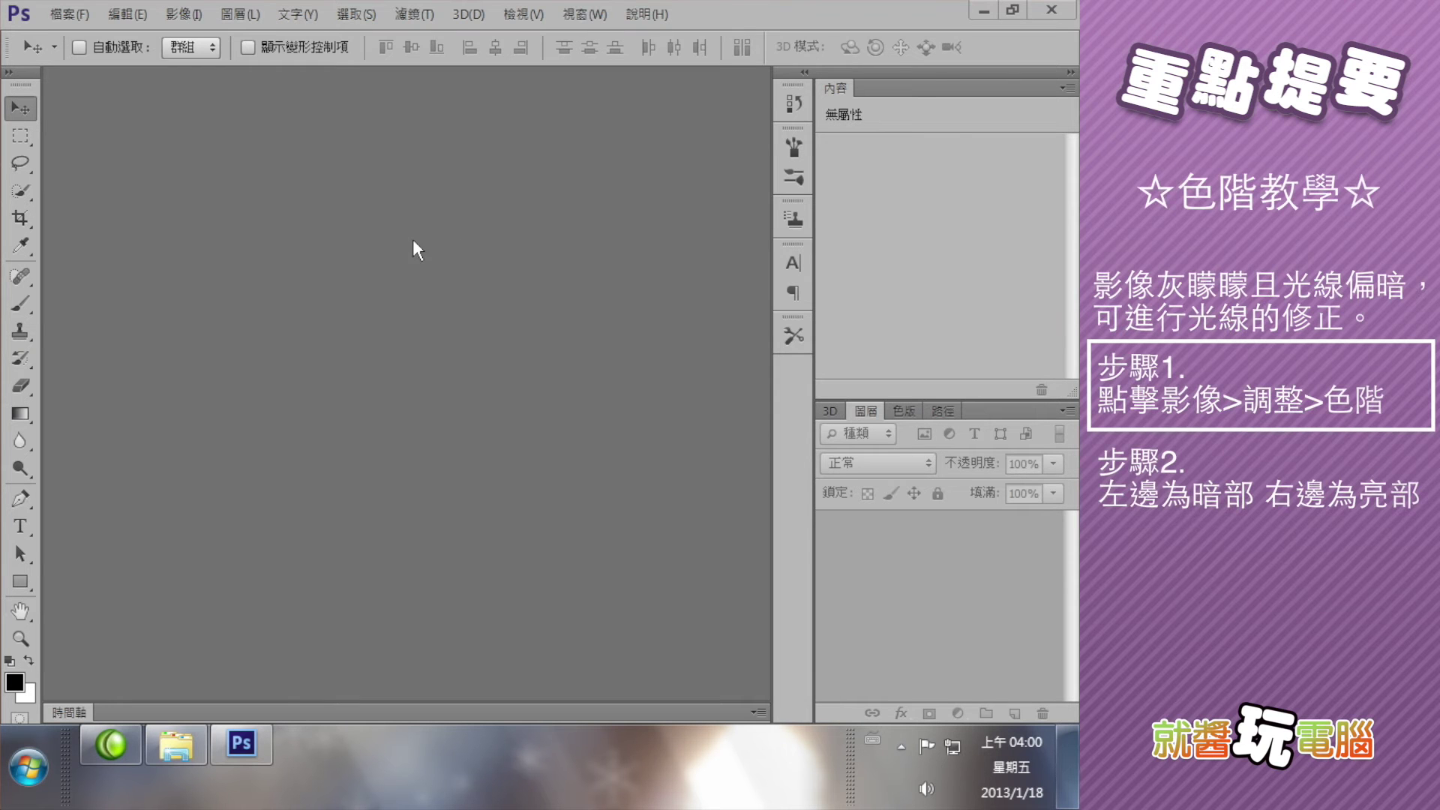
# Open Photoshop's File menu to begin loading a photo.
pyautogui.click(69, 14)
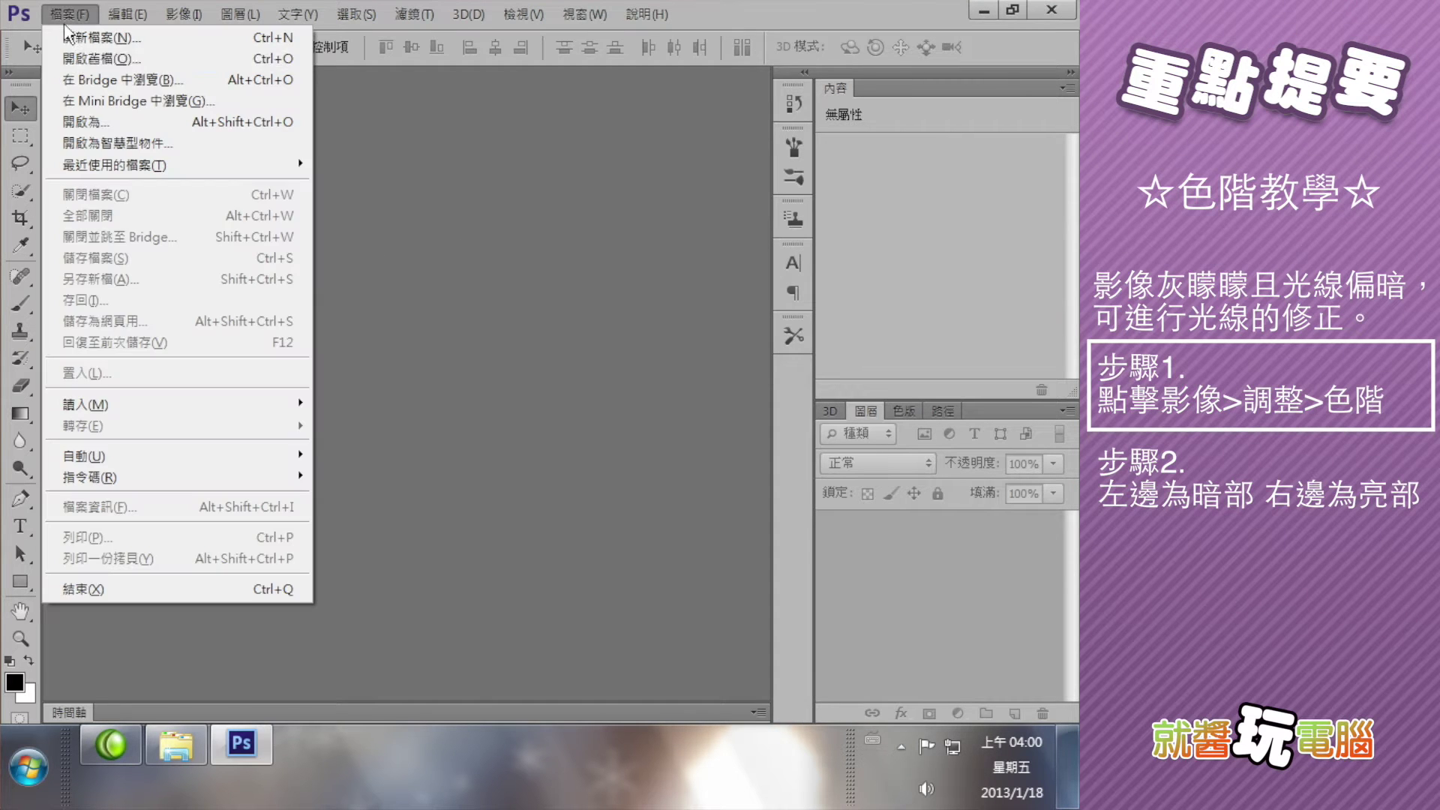
# Open the hazy mountain photo ch1-02.JPG and bring up Levels for it.
pyautogui.click(70, 51)
pyautogui.click(471, 330)
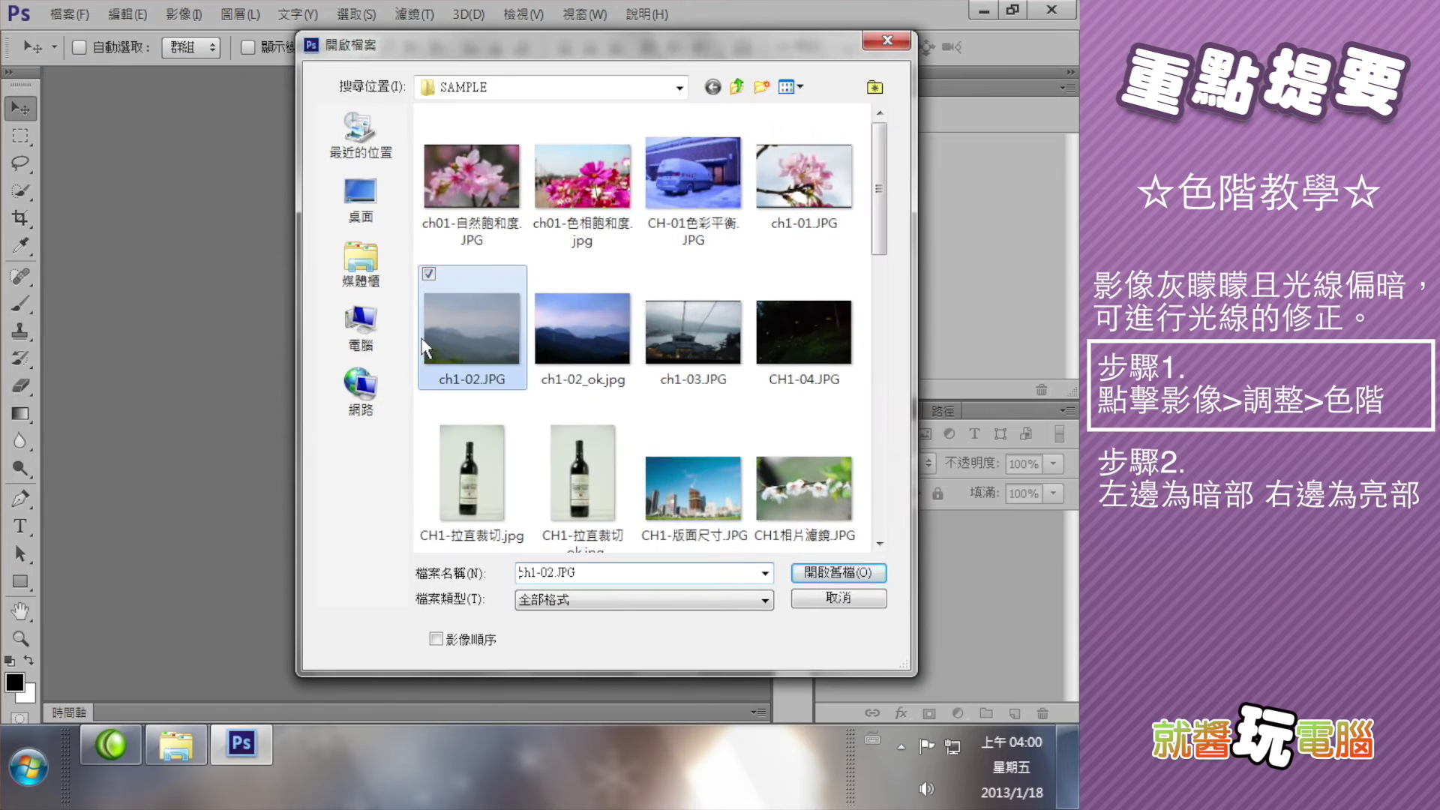
pyautogui.click(839, 572)
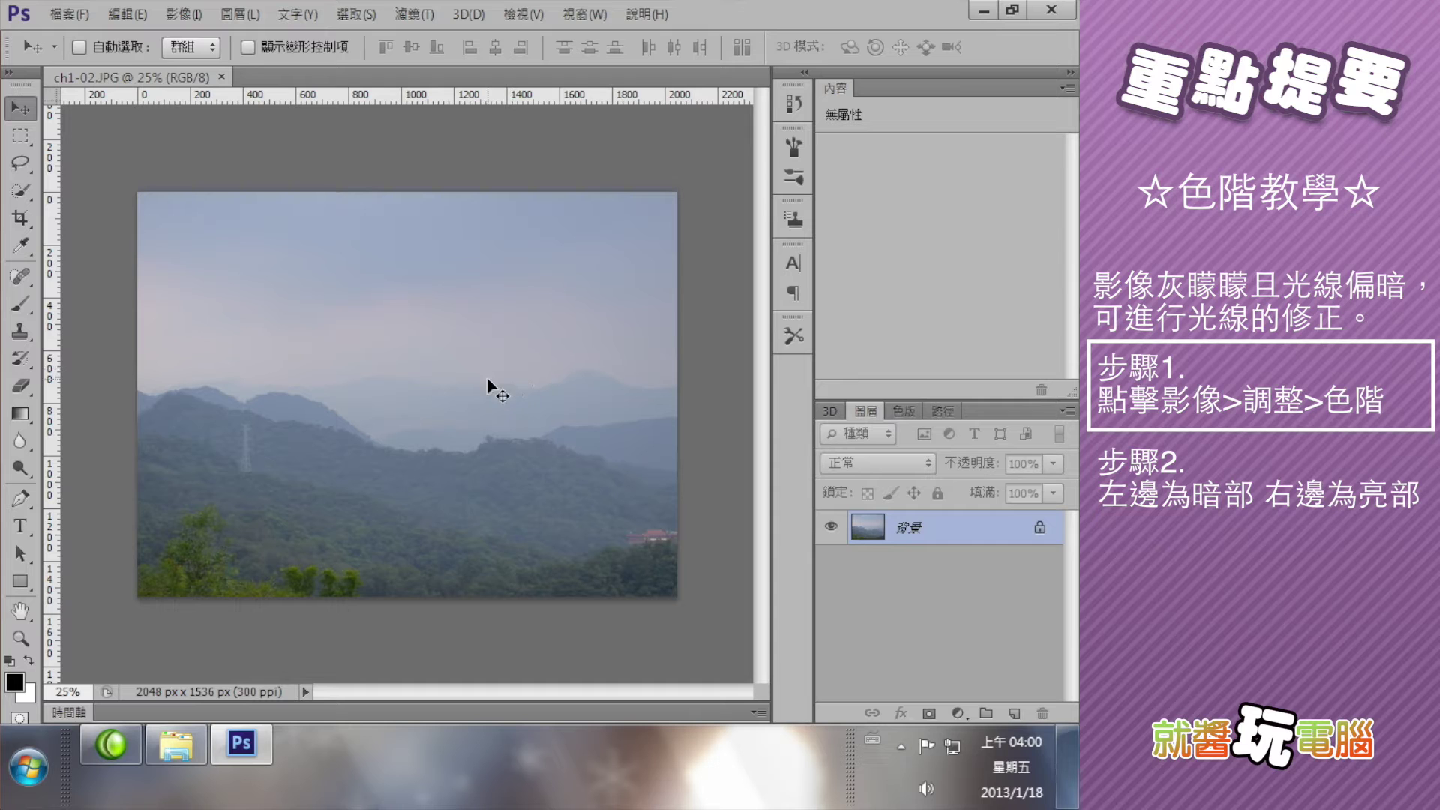
pyautogui.click(182, 22)
pyautogui.moveTo(281, 69)
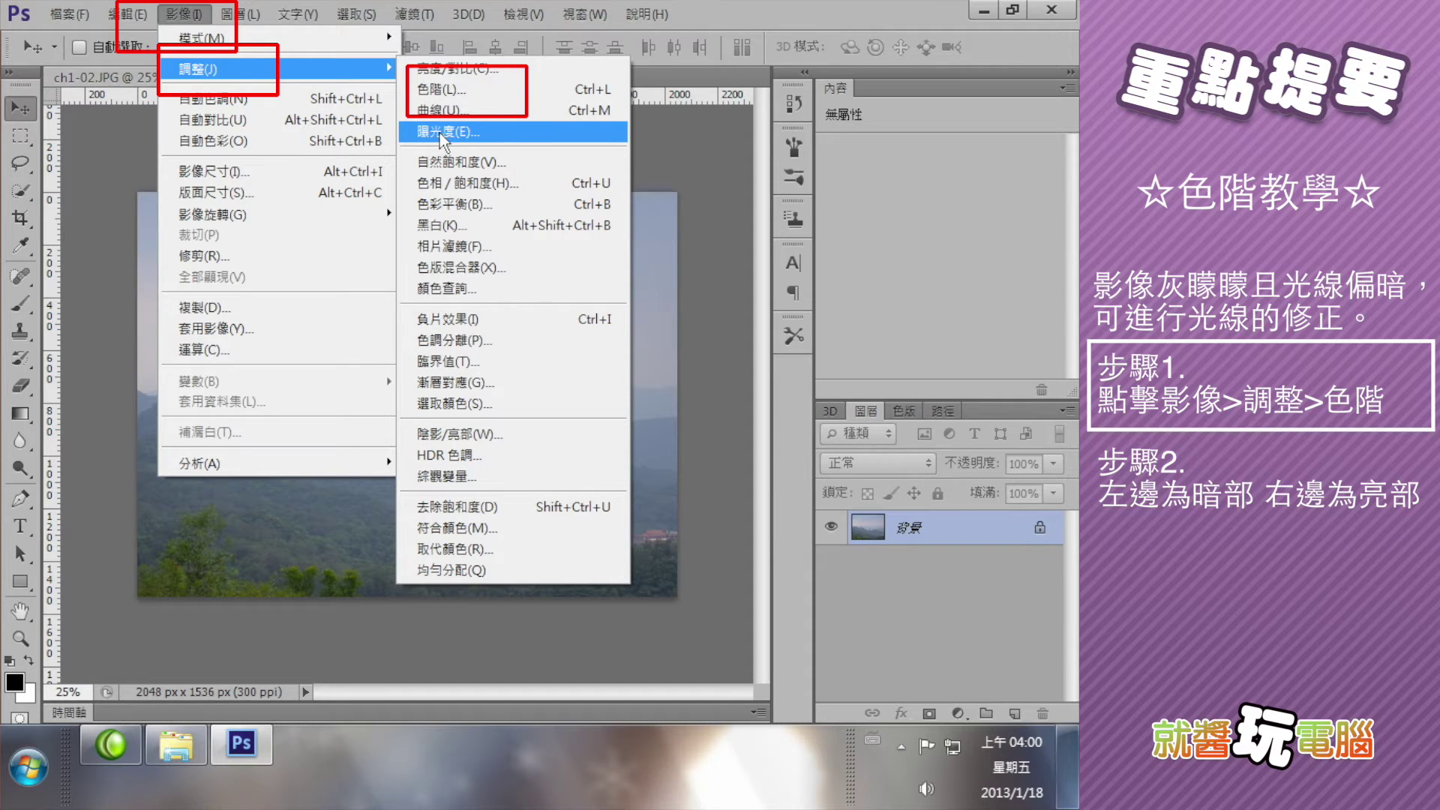
pyautogui.click(443, 93)
# Move the Levels dialog right so the whole mountain photo is visible.
pyautogui.moveTo(1036, 217)
pyautogui.mouseDown()
pyautogui.moveTo(237, 206)
pyautogui.moveTo(260, 203)
pyautogui.mouseUp()
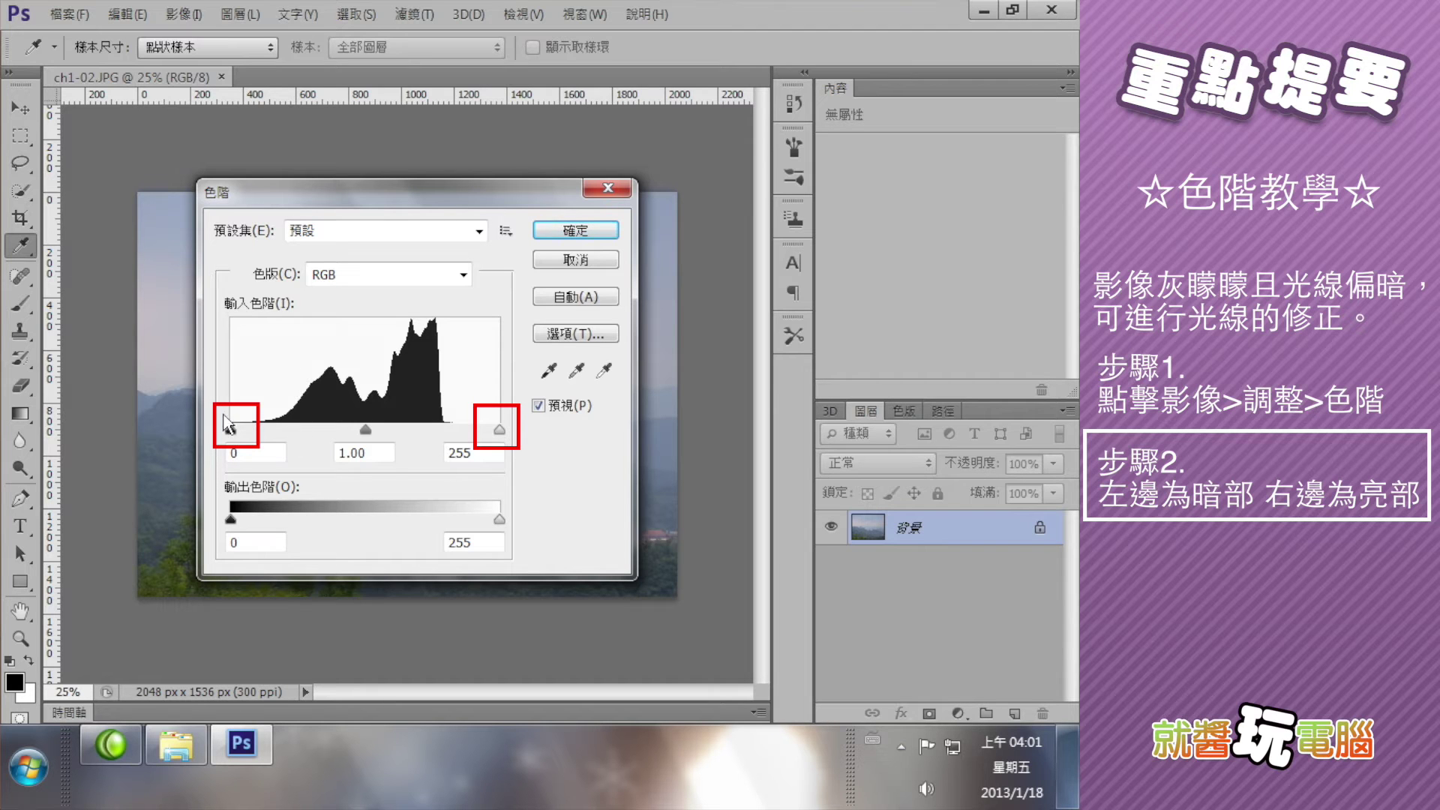
pyautogui.moveTo(277, 196); pyautogui.dragTo(696, 178)
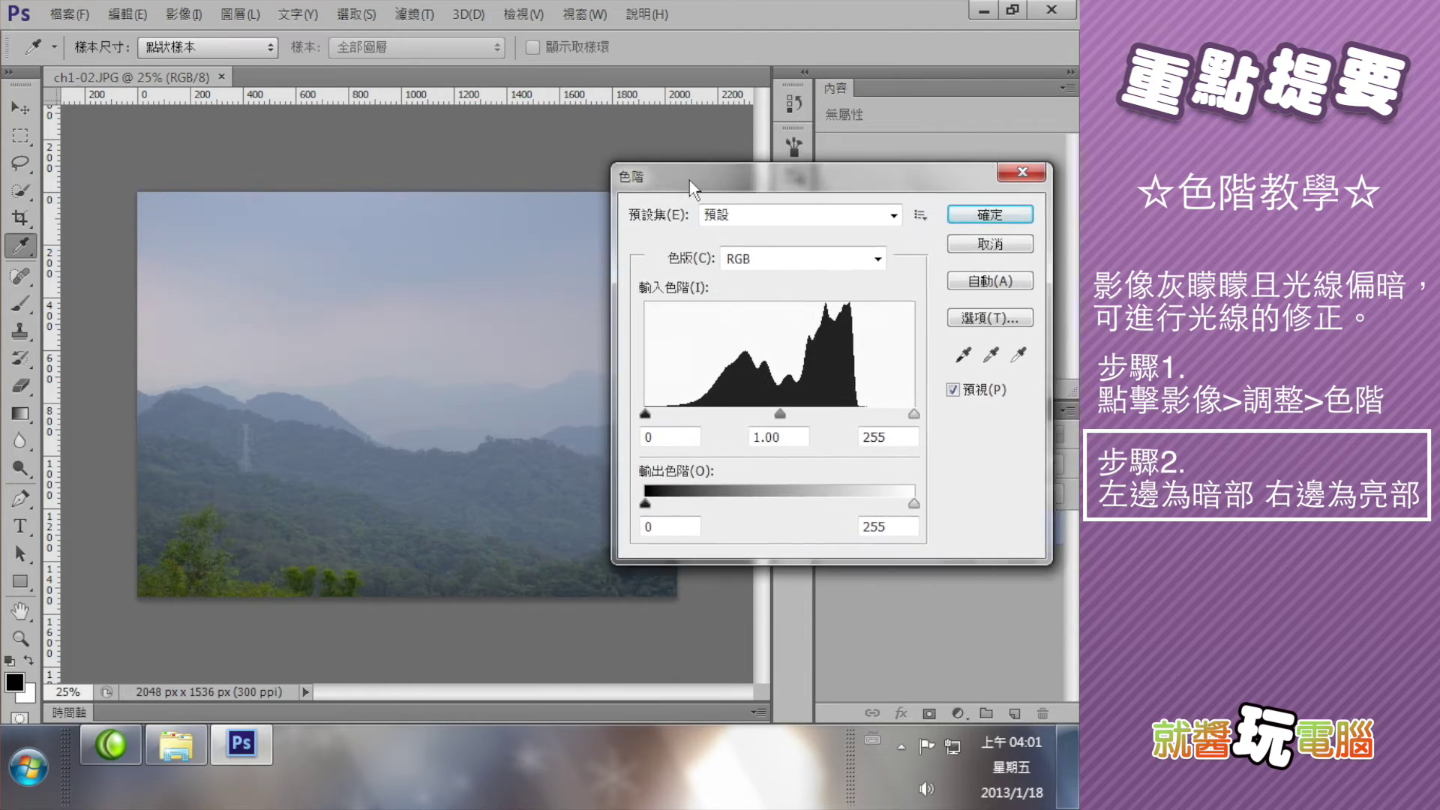
# Set Levels input values to 40, 0.48 and 195 and apply the correction.
pyautogui.moveTo(649, 414); pyautogui.dragTo(691, 414)
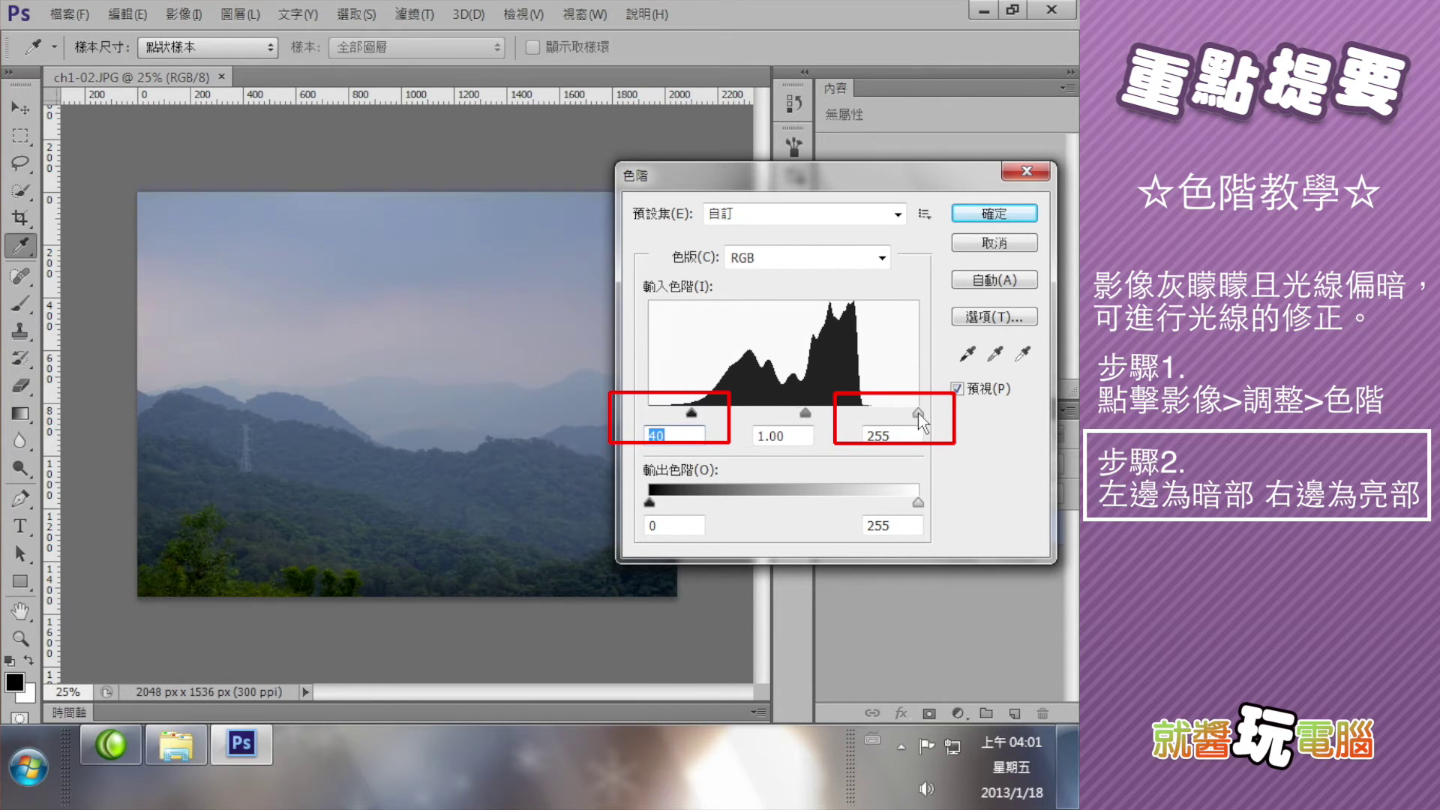
pyautogui.moveTo(918, 414); pyautogui.dragTo(861, 414)
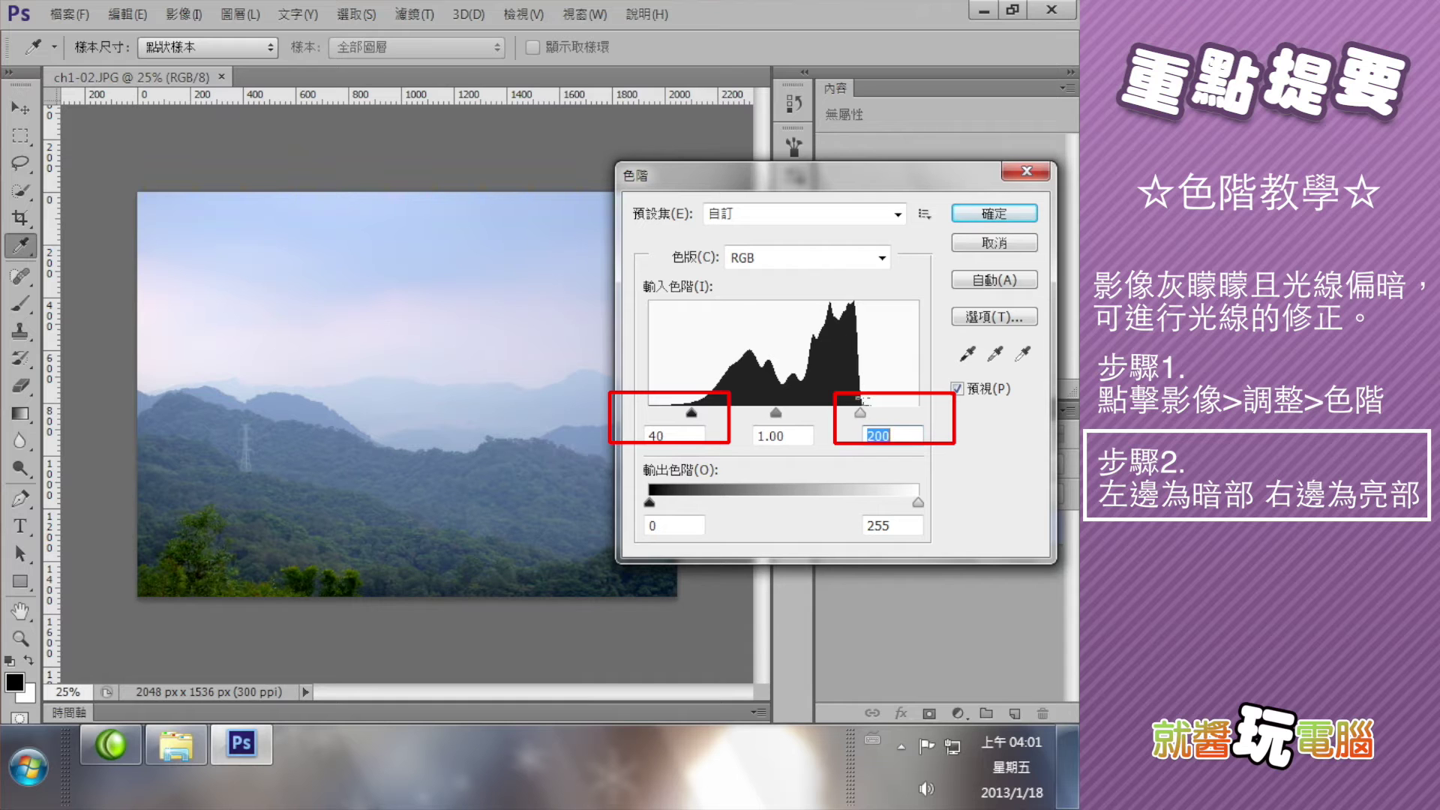
pyautogui.moveTo(861, 413); pyautogui.dragTo(855, 412)
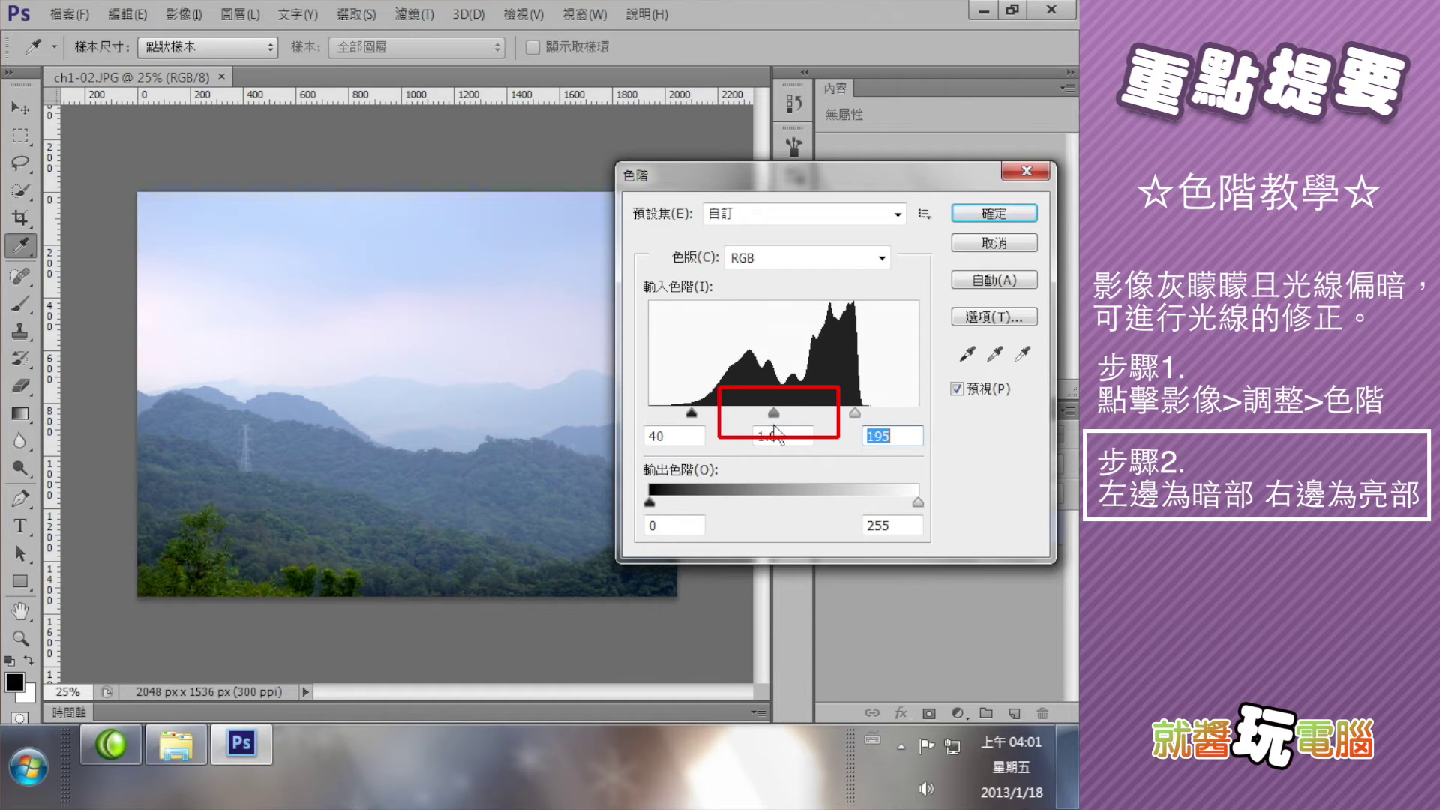
pyautogui.moveTo(776, 414); pyautogui.dragTo(804, 417)
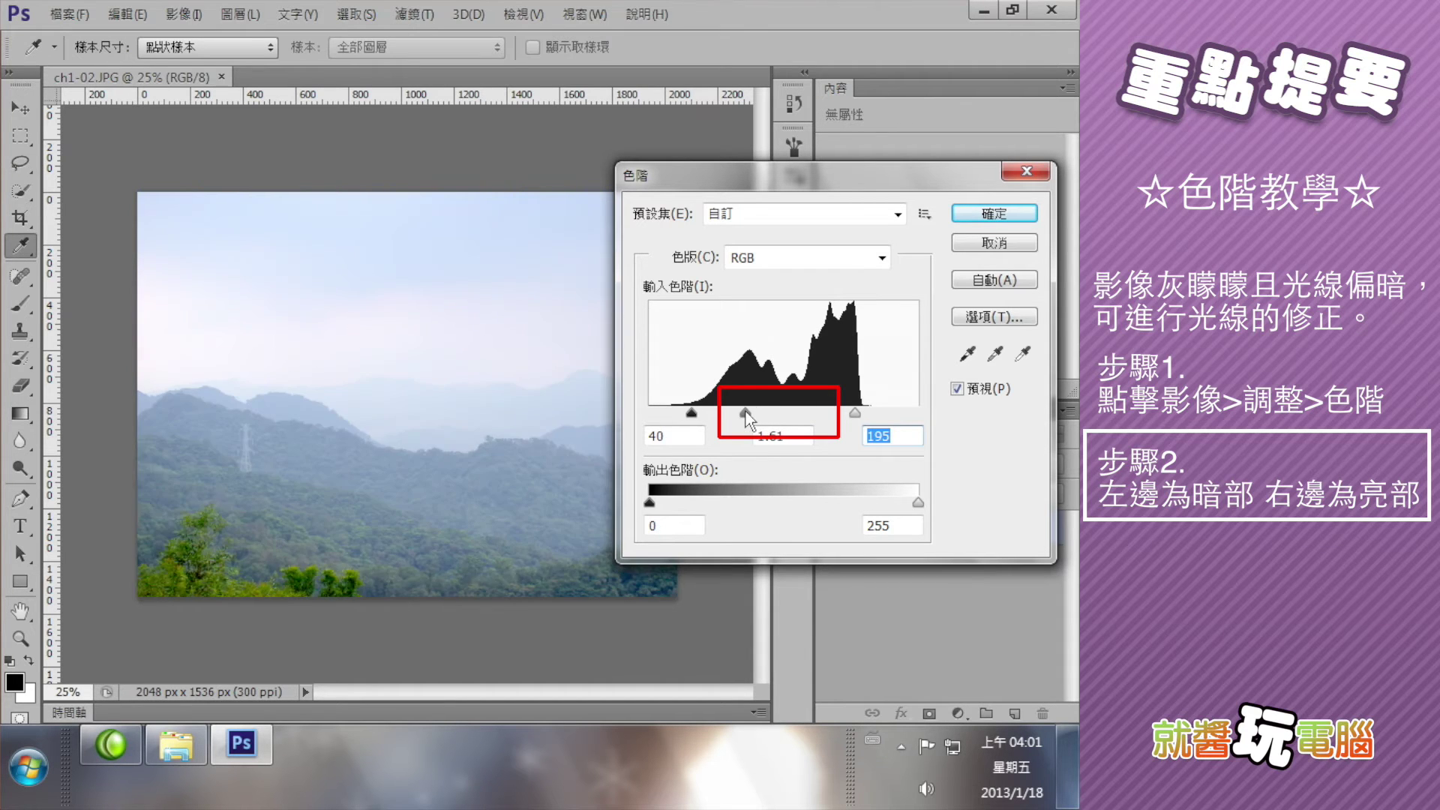
pyautogui.moveTo(804, 417)
pyautogui.mouseDown()
pyautogui.moveTo(776, 417)
pyautogui.moveTo(810, 419)
pyautogui.mouseUp()
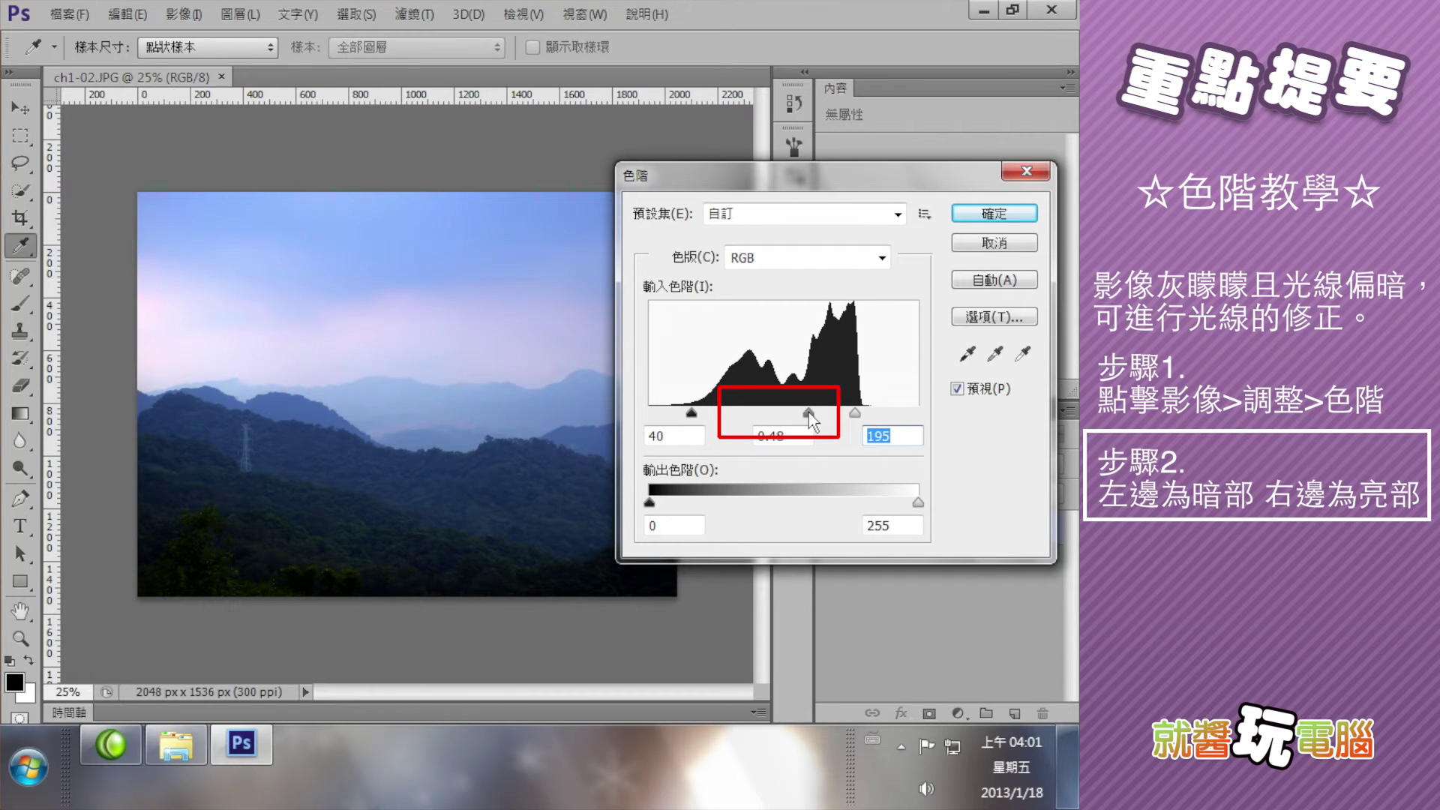
pyautogui.click(1003, 216)
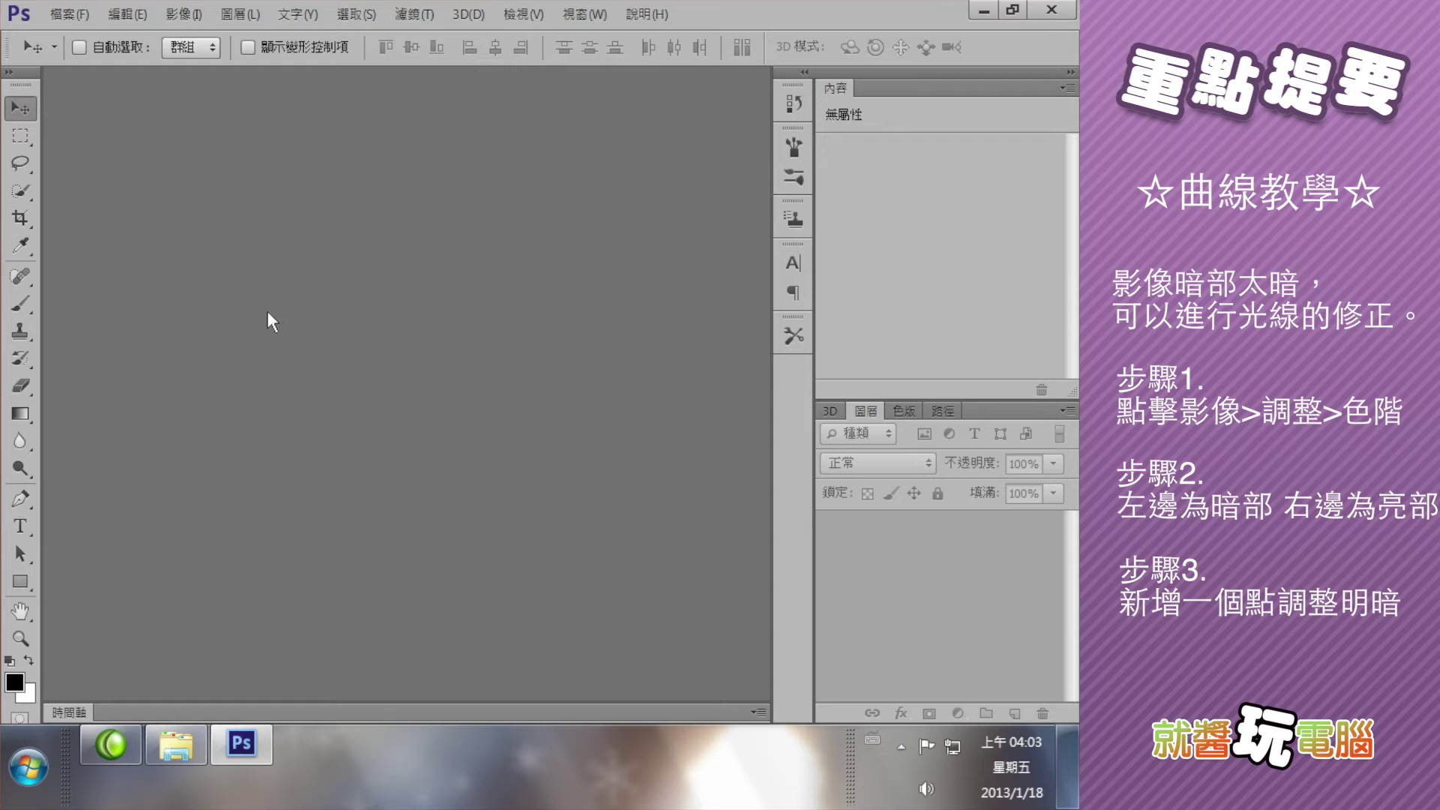
# Open the cable-car station photo ch1-03.JPG and show the Image Adjustments list.
pyautogui.click(69, 14)
pyautogui.click(90, 60)
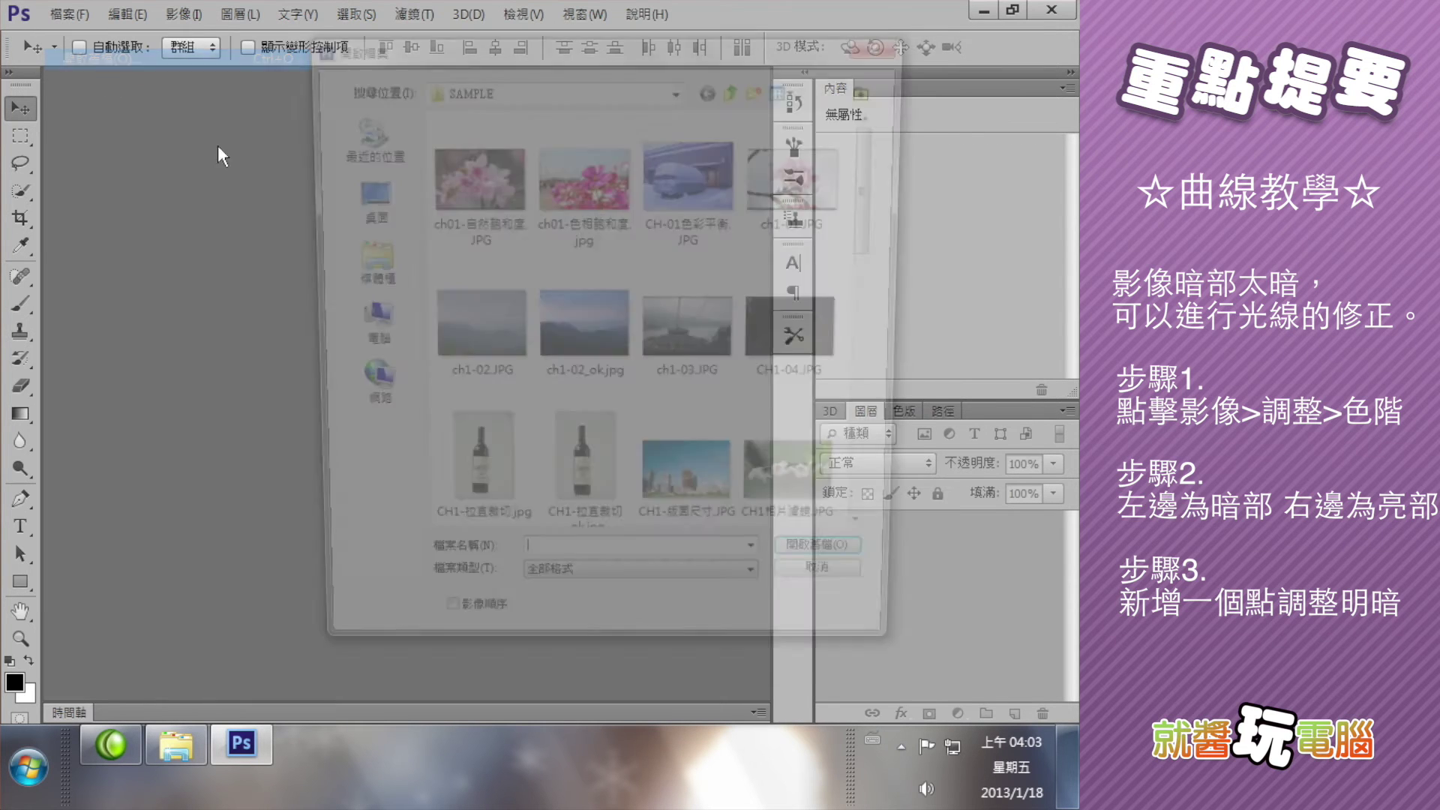
pyautogui.click(693, 334)
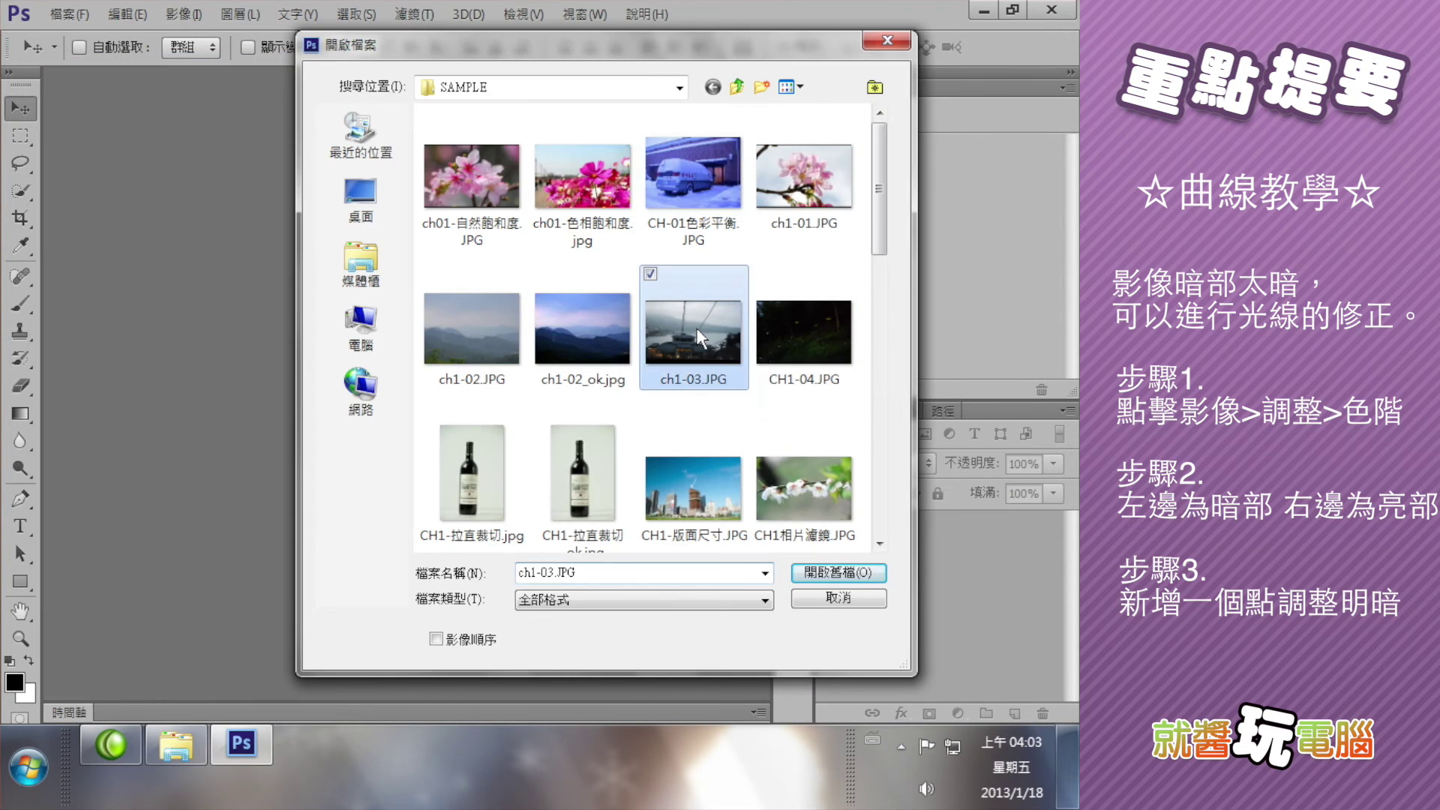
pyautogui.click(845, 574)
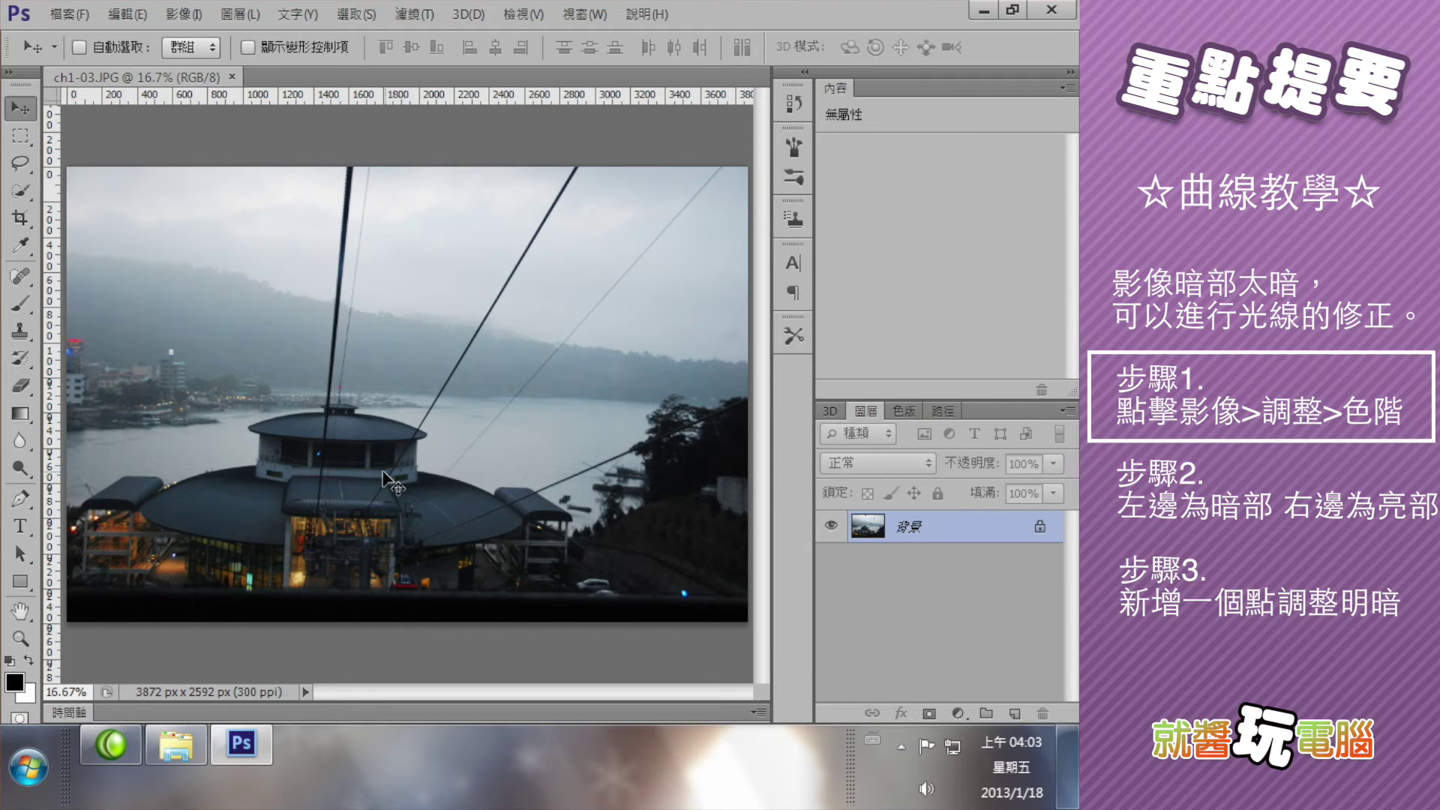
pyautogui.click(188, 15)
pyautogui.moveTo(282, 69)
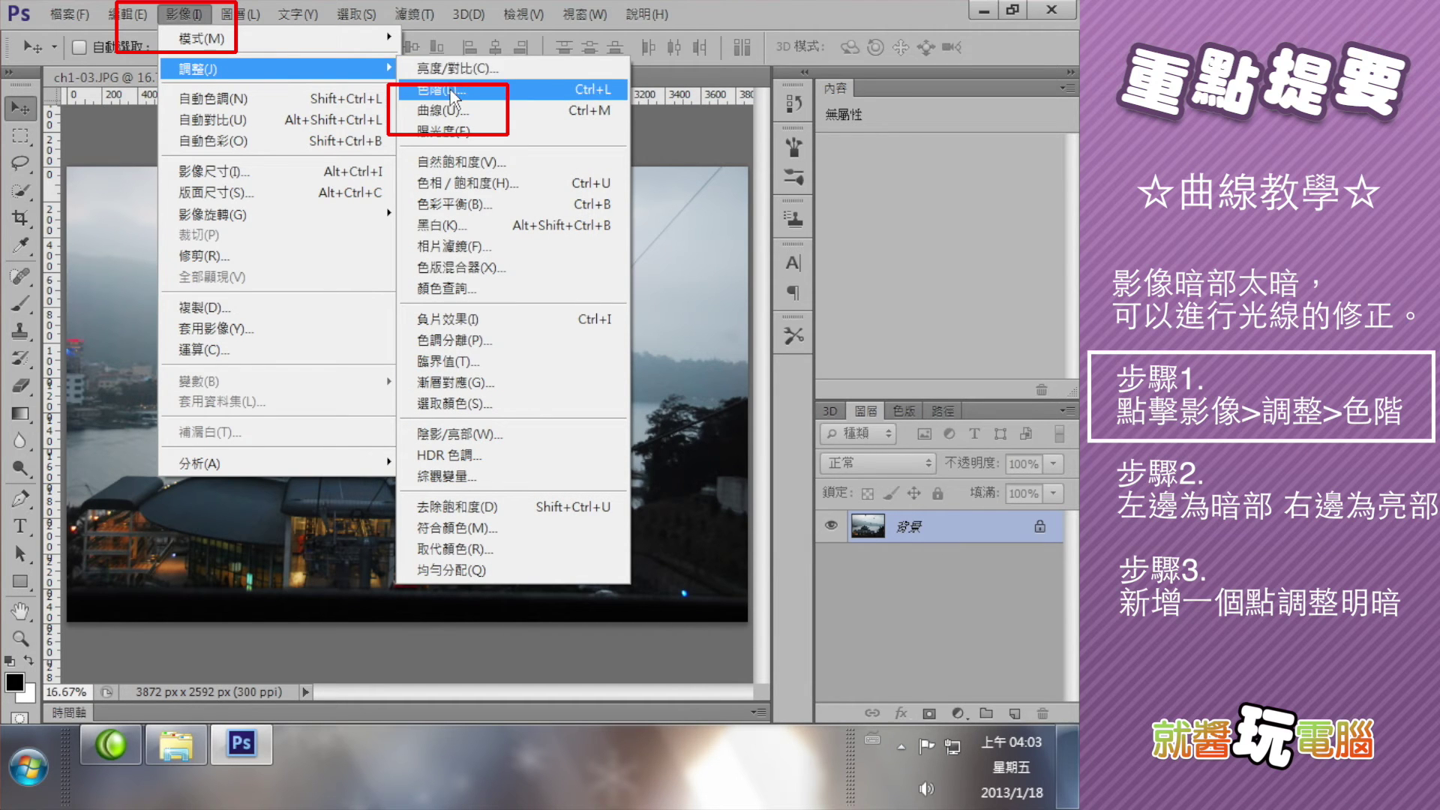
# Open Curves beside the photo and lower the white input point to 238.
pyautogui.click(454, 112)
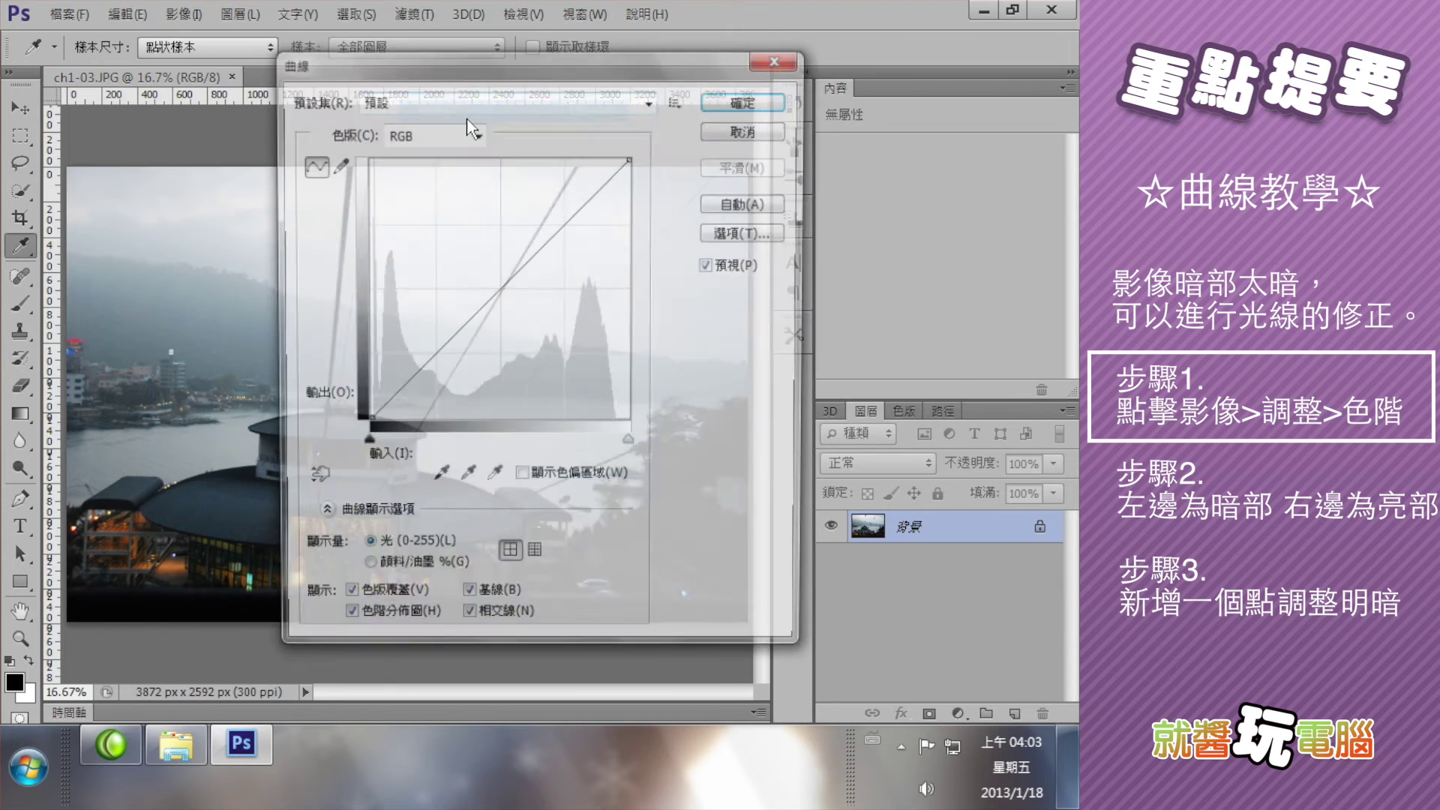
pyautogui.moveTo(501, 79); pyautogui.dragTo(696, 97)
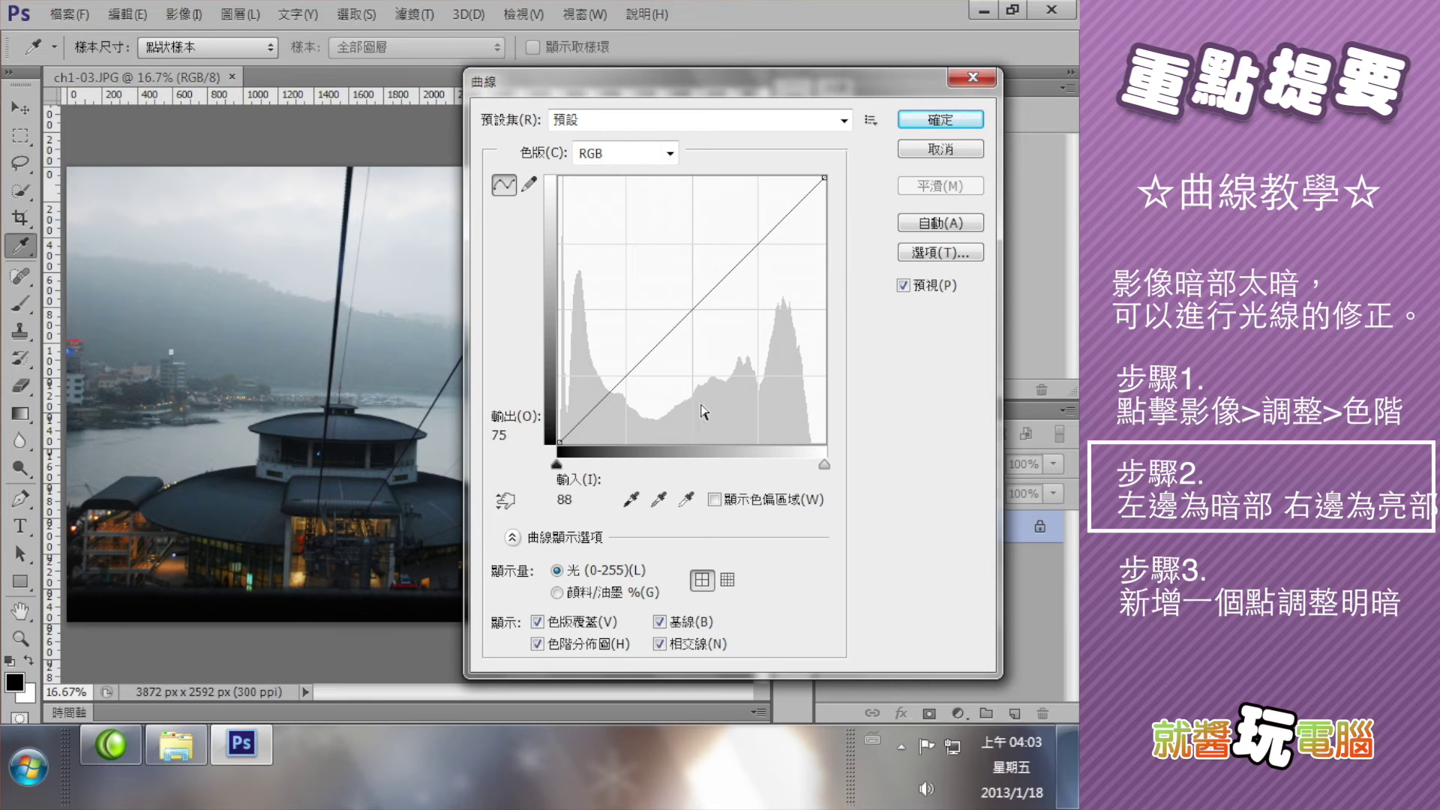
pyautogui.moveTo(824, 465); pyautogui.dragTo(806, 465)
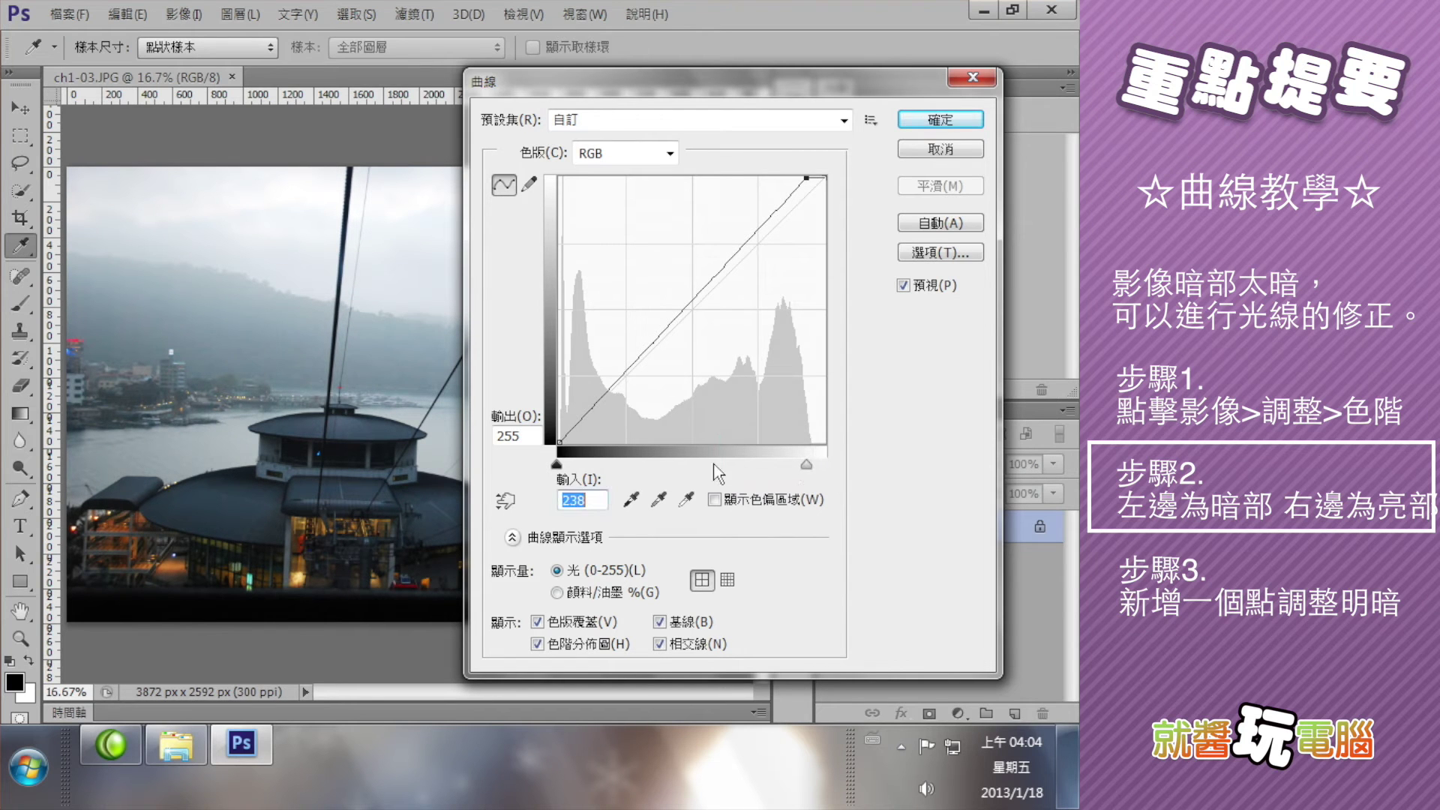
# Rework the curve to one shadow point lifting input 58 to output 96, then apply.
pyautogui.click(644, 355)
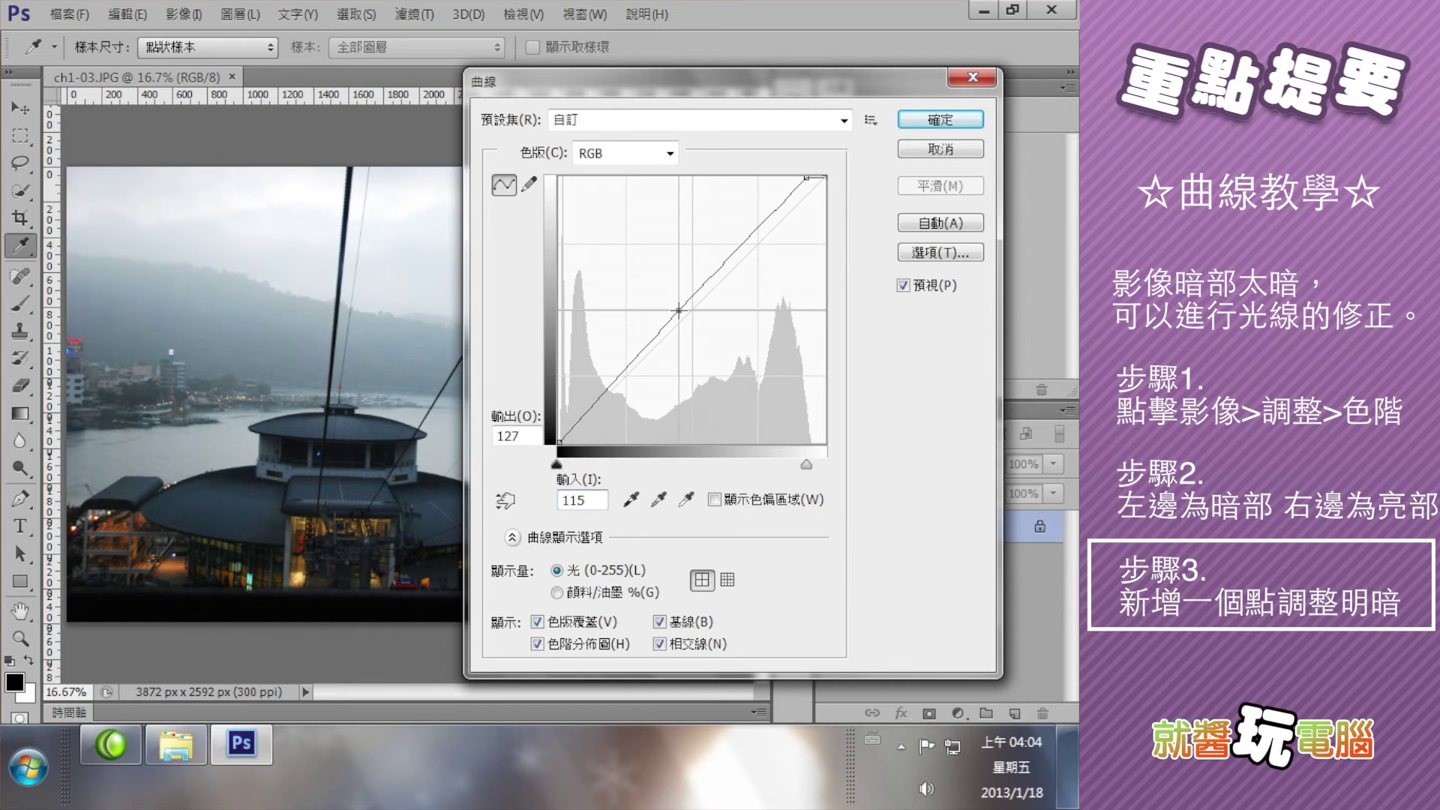
pyautogui.moveTo(645, 355); pyautogui.dragTo(624, 340)
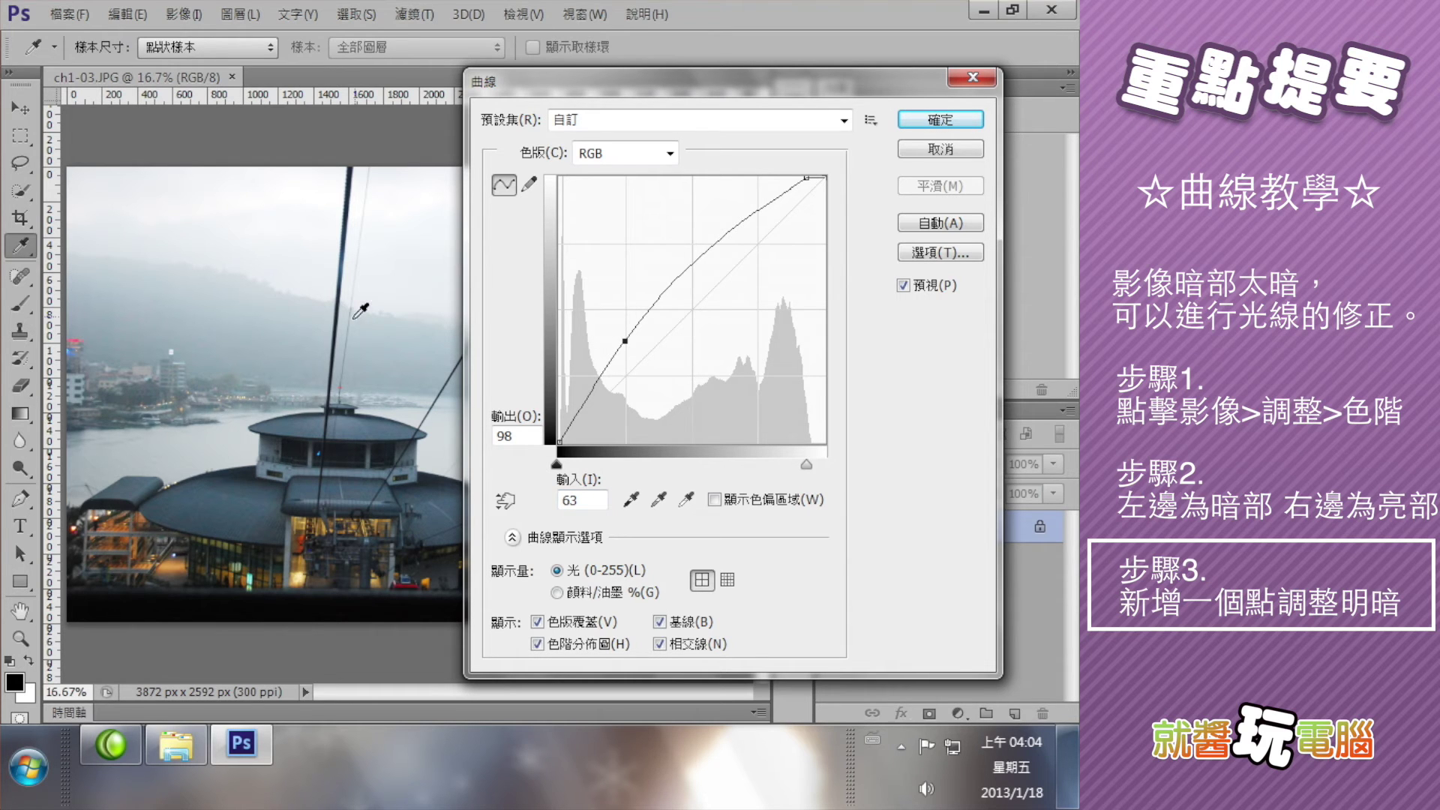
pyautogui.moveTo(670, 287); pyautogui.dragTo(676, 293)
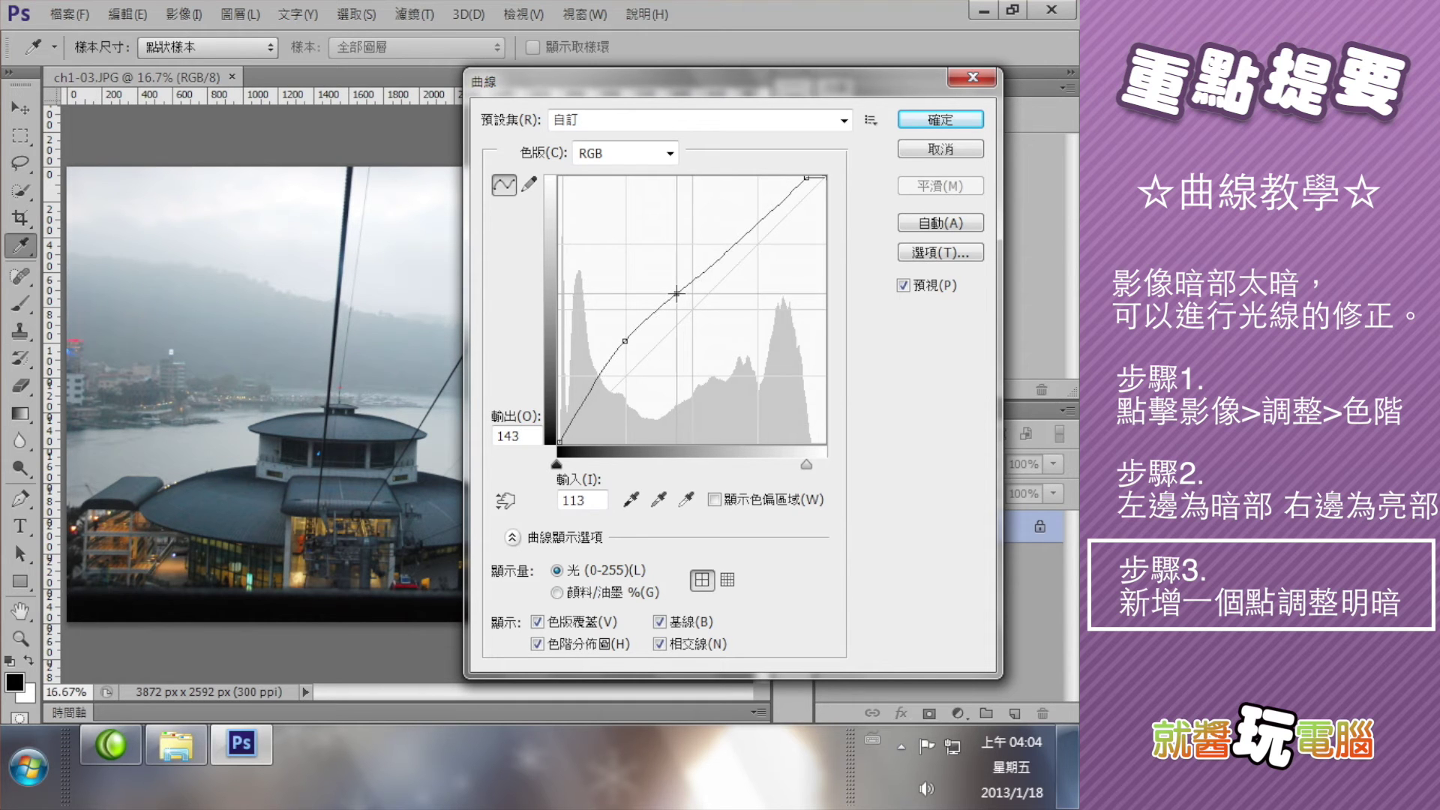
pyautogui.moveTo(625, 341); pyautogui.dragTo(624, 340)
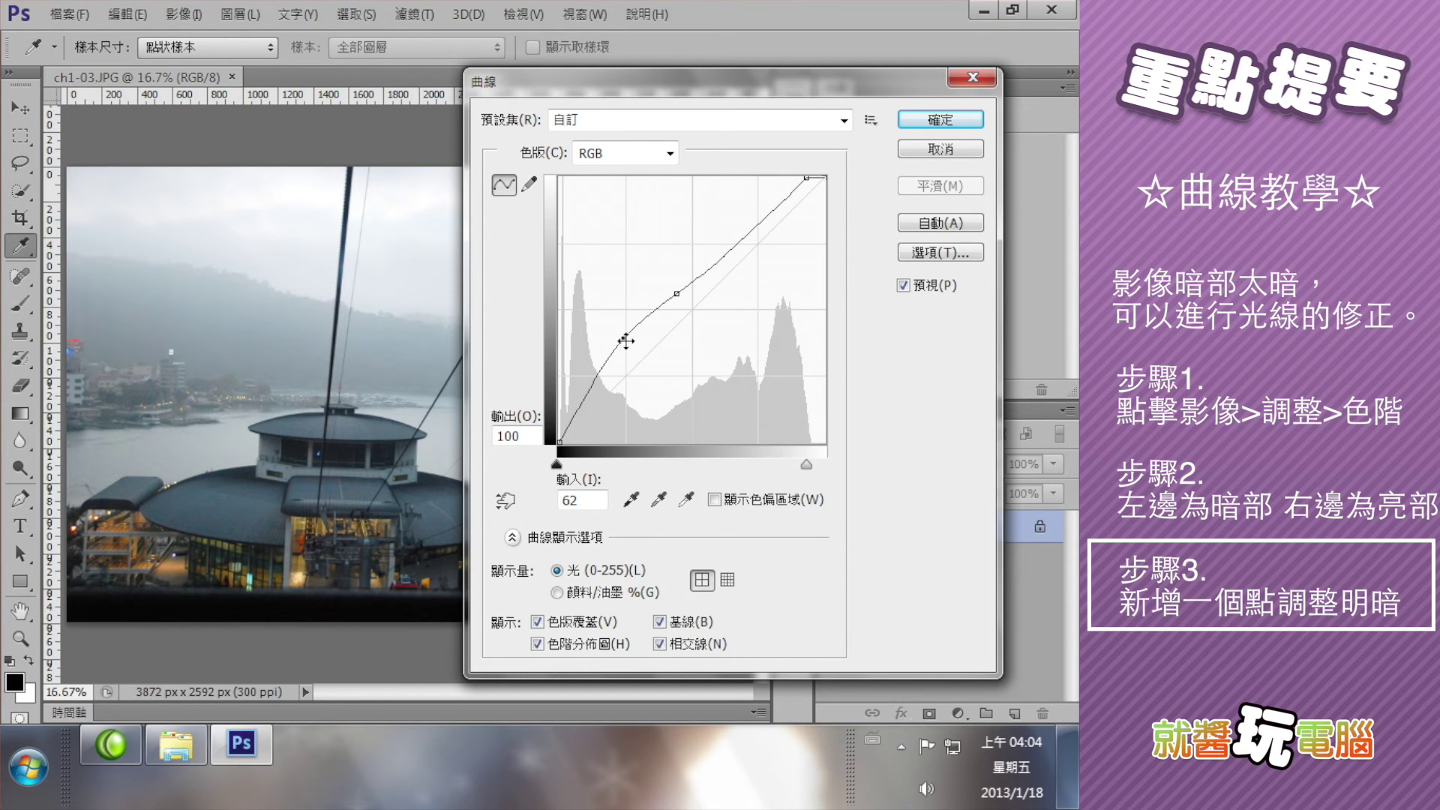
pyautogui.moveTo(623, 340); pyautogui.dragTo(529, 311)
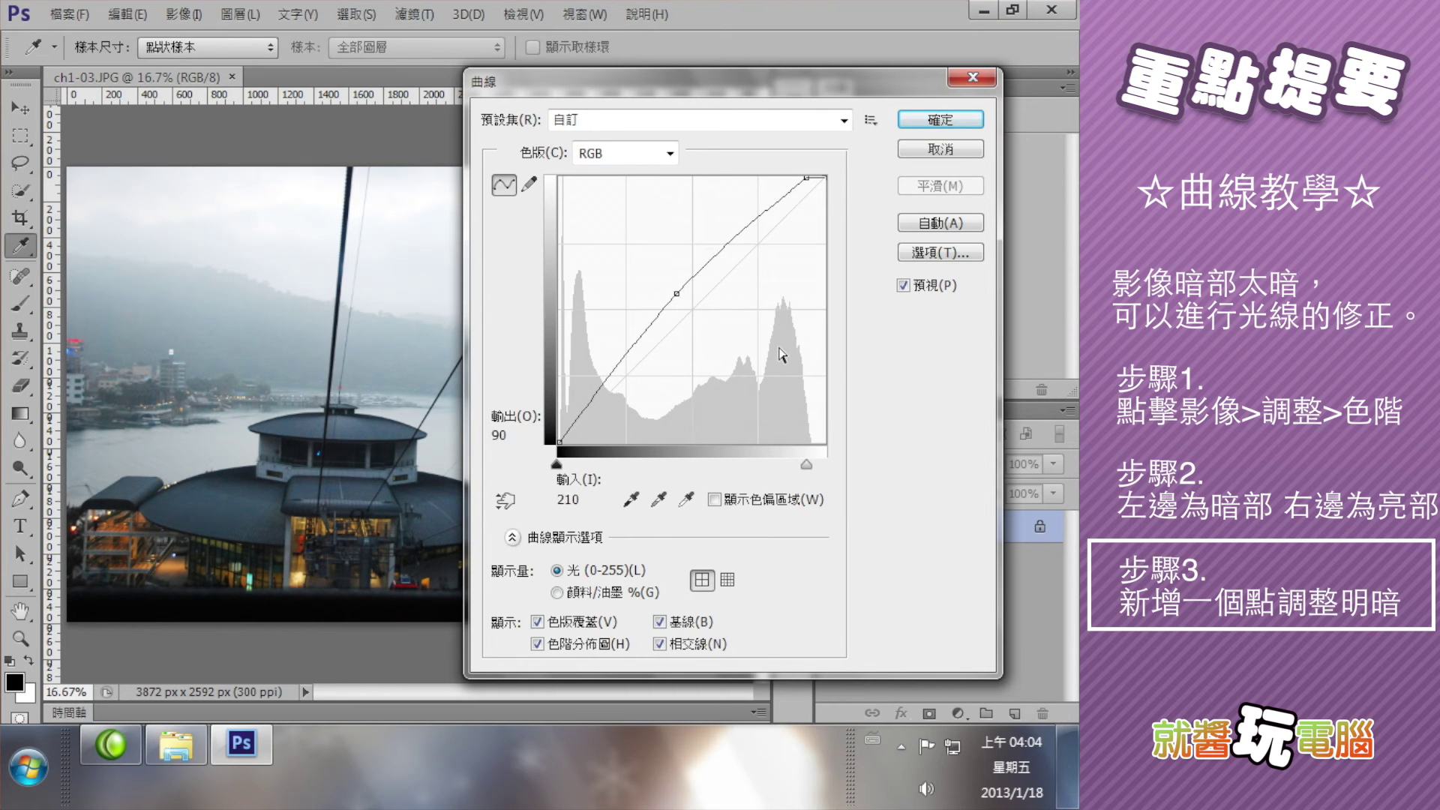
pyautogui.click(625, 350)
pyautogui.moveTo(625, 350); pyautogui.dragTo(620, 343)
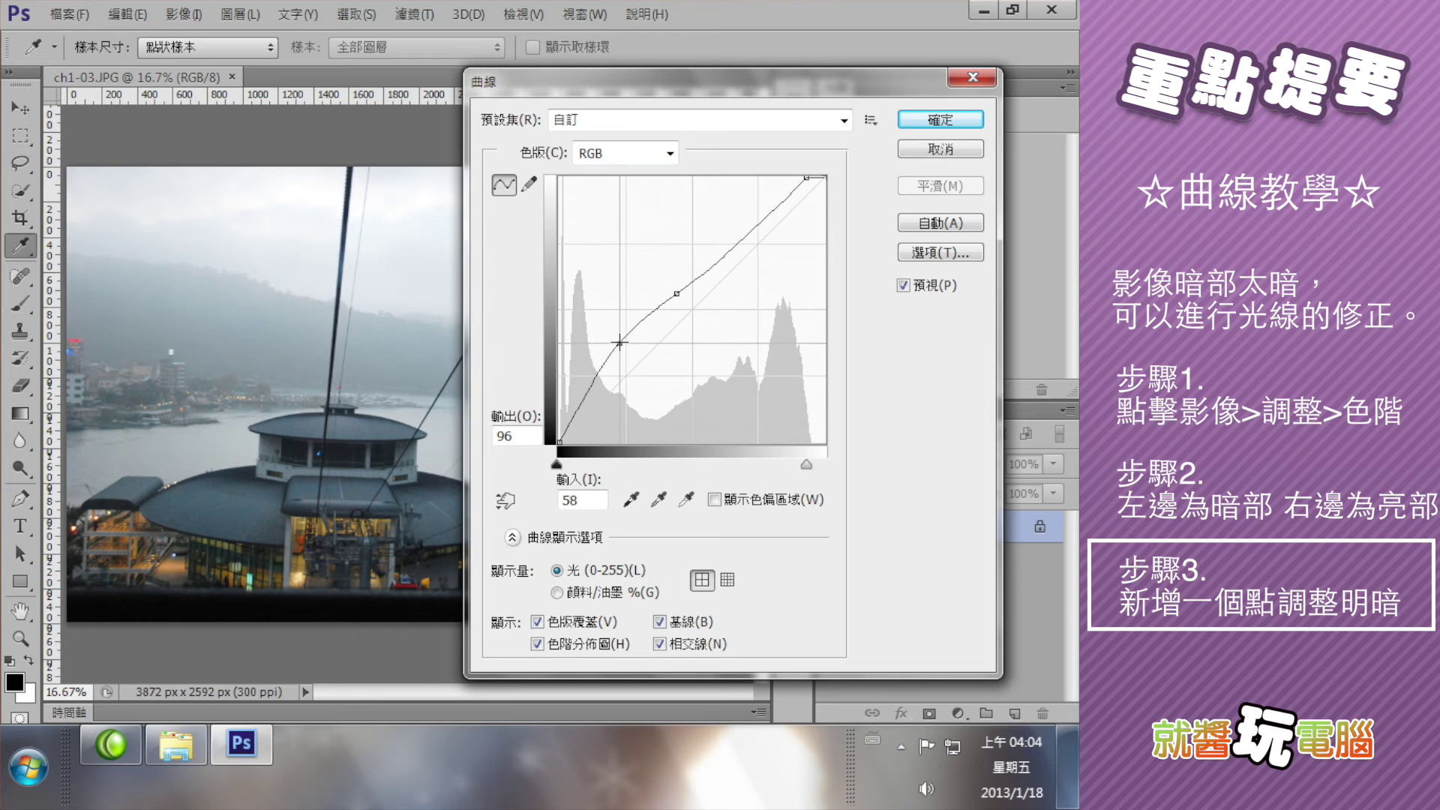
pyautogui.click(941, 120)
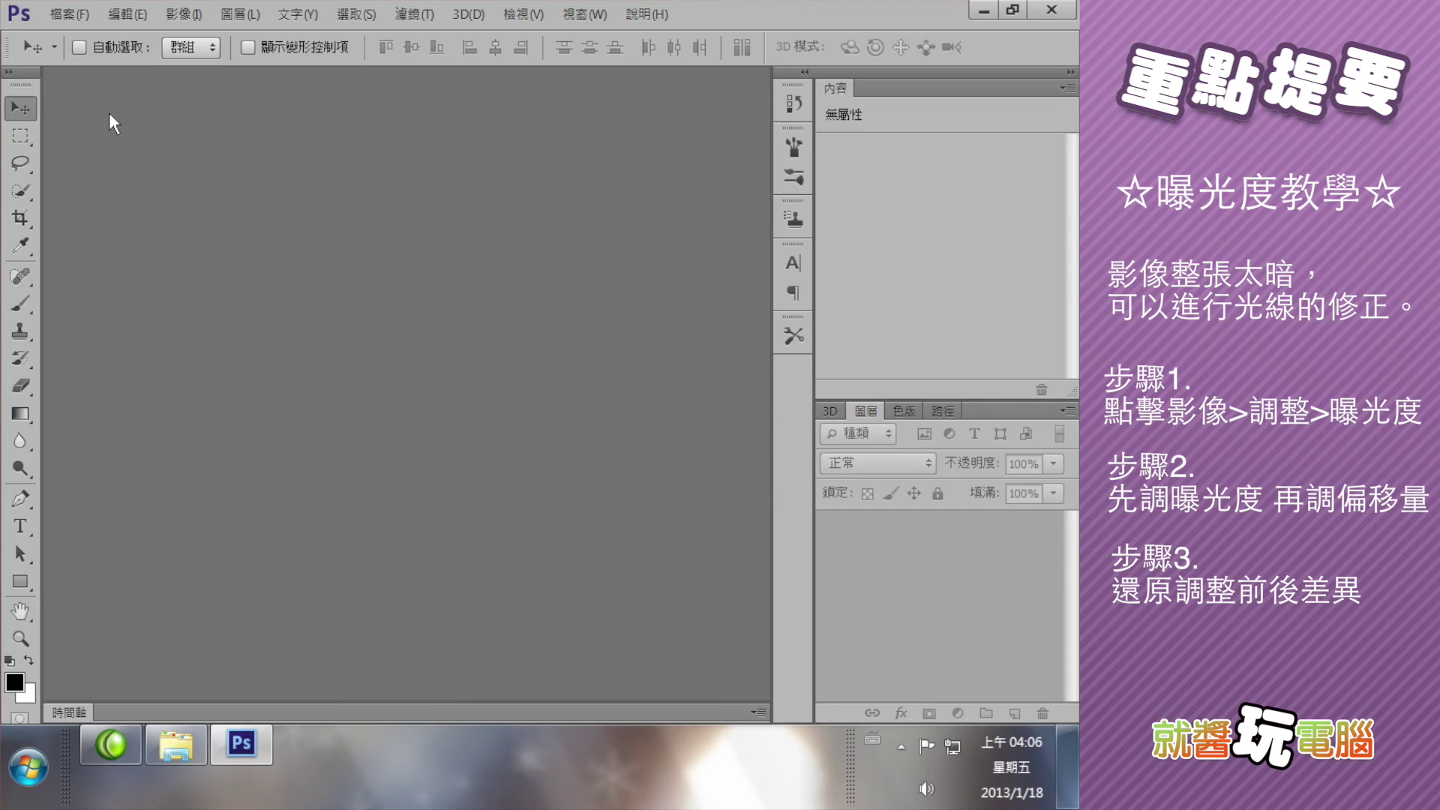
# Open CH1-04.JPG from the SAMPLE folder and show the Image Adjustments submenu.
pyautogui.click(66, 14)
pyautogui.click(86, 67)
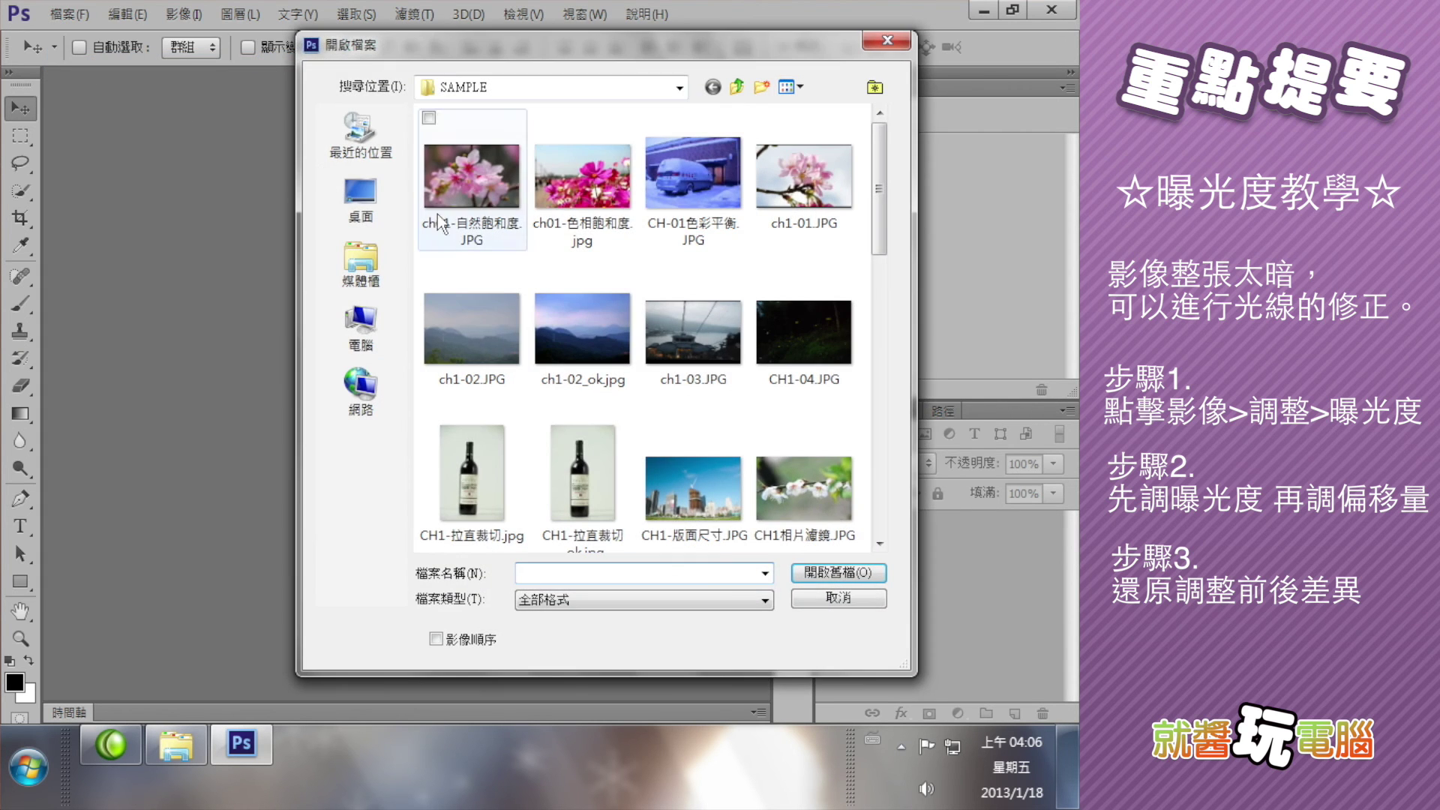
pyautogui.click(794, 324)
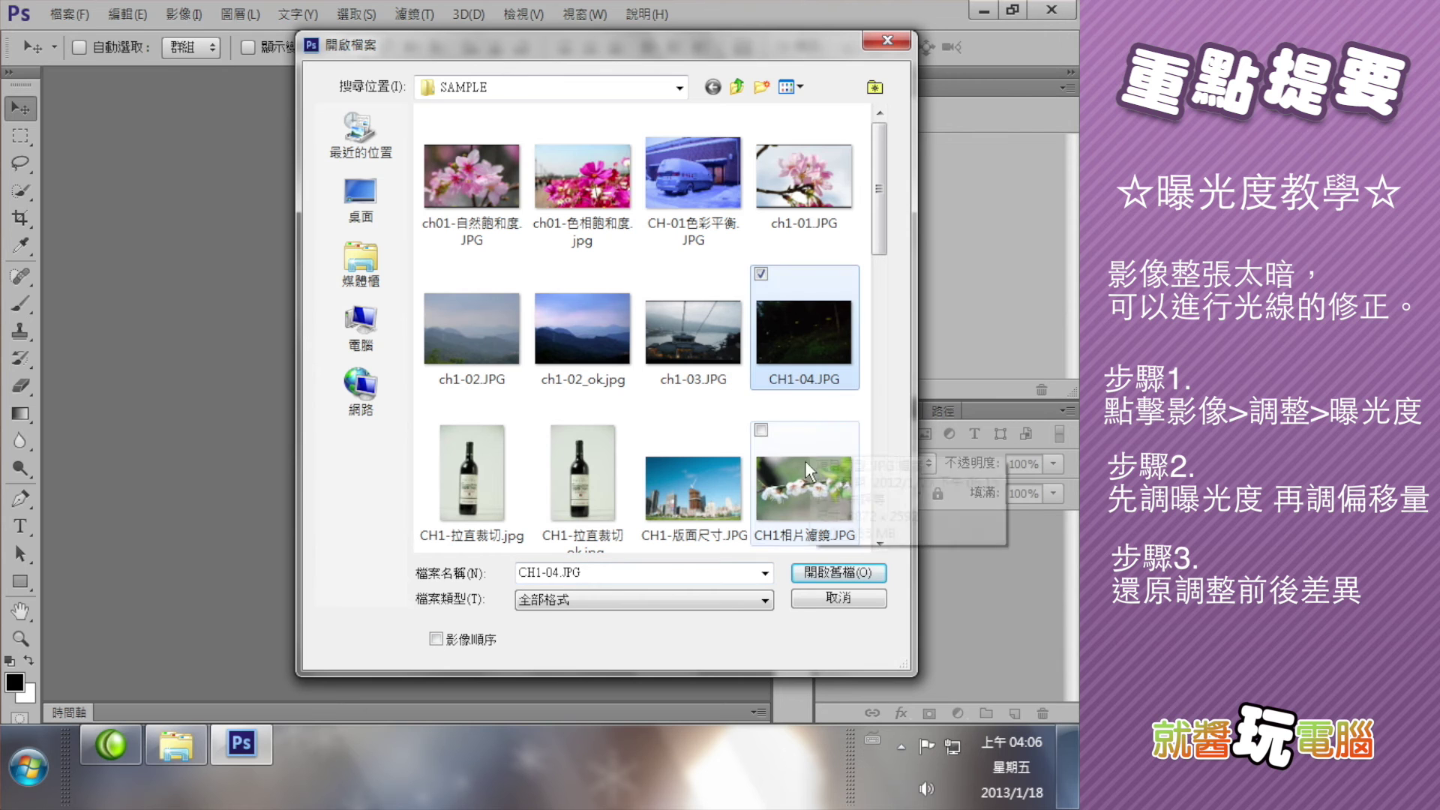
pyautogui.click(838, 573)
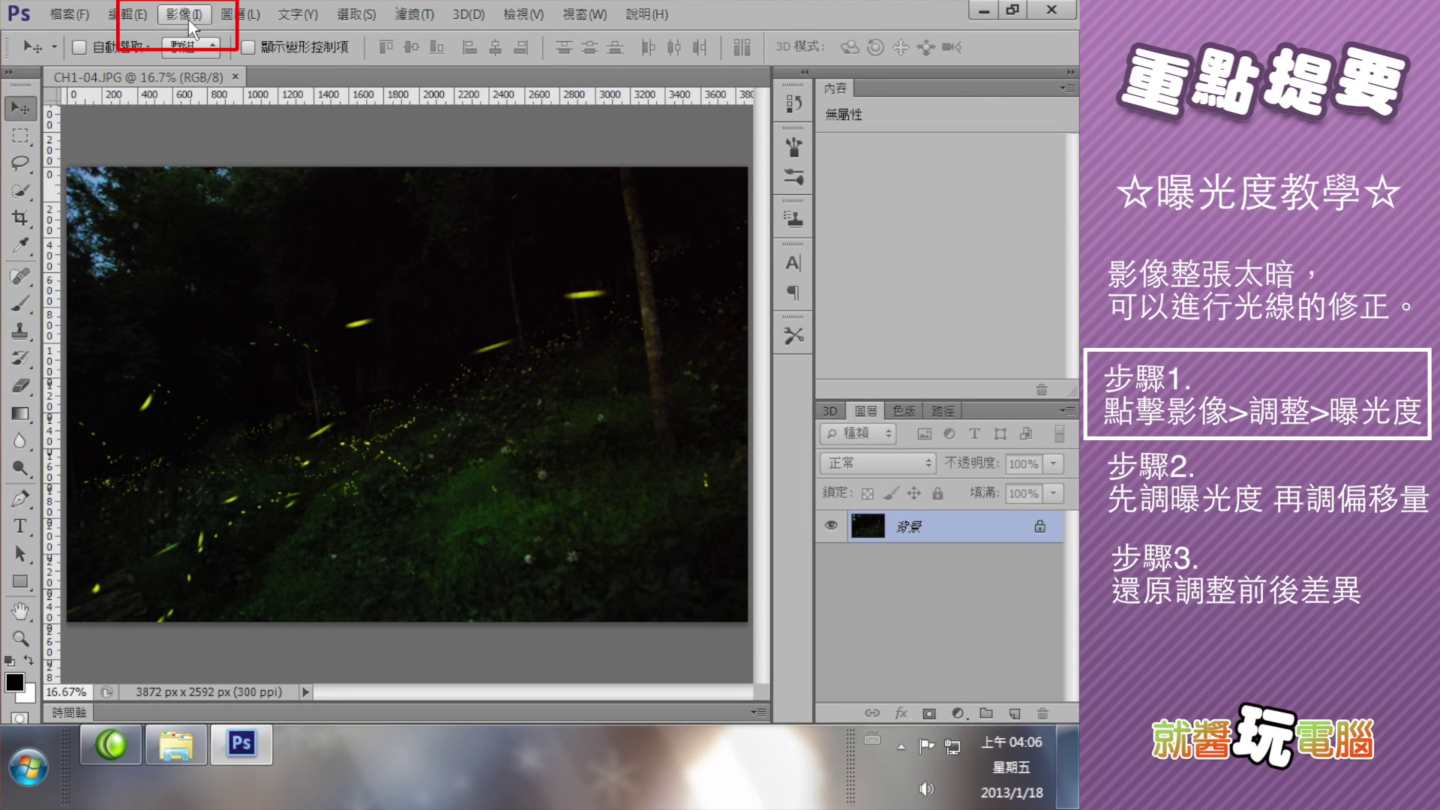
pyautogui.click(188, 19)
pyautogui.moveTo(276, 69)
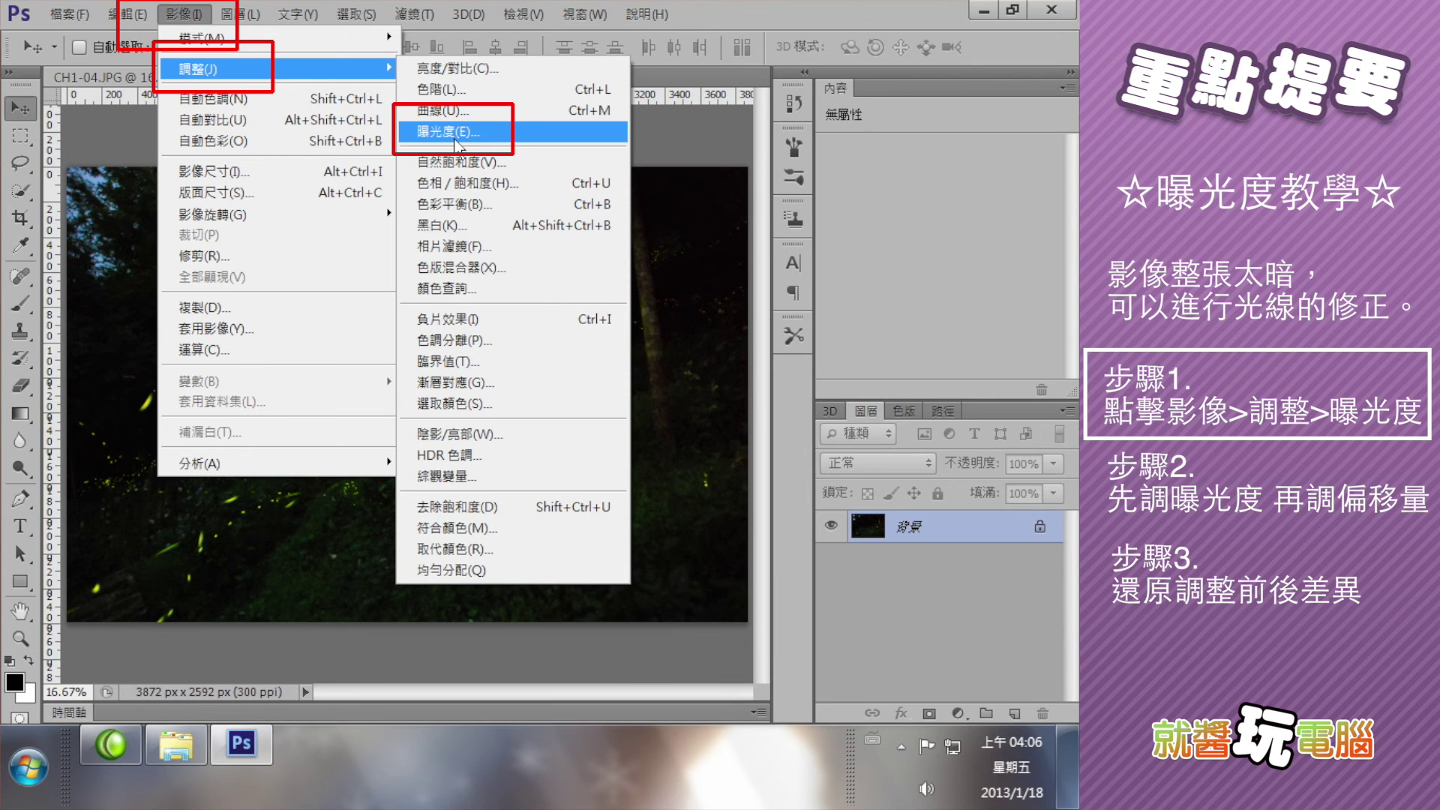
# Apply Exposure +3.13, offset -0.0189 and gamma 1.17 to the firefly photo.
pyautogui.click(458, 133)
pyautogui.moveTo(495, 191); pyautogui.dragTo(507, 135)
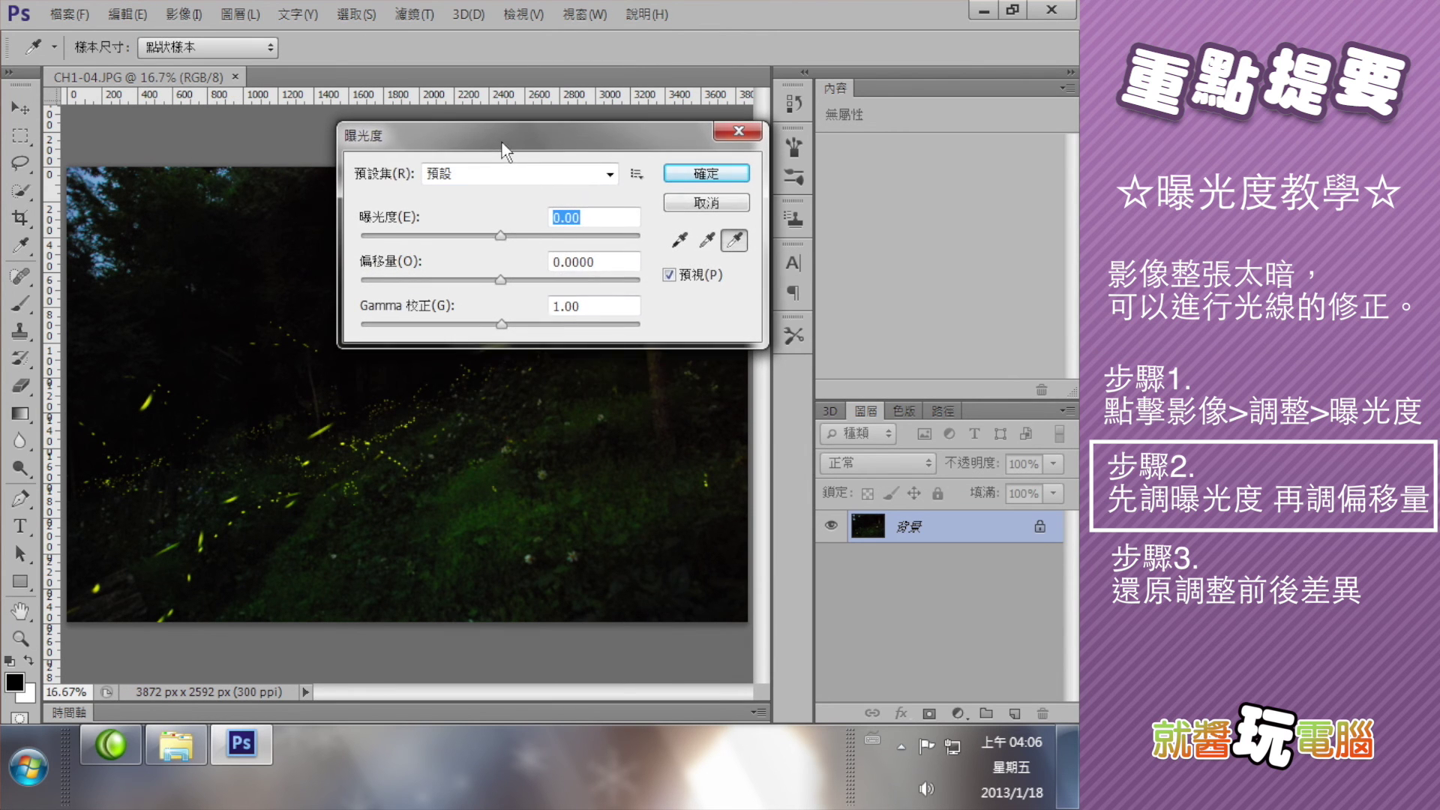
pyautogui.moveTo(501, 234); pyautogui.dragTo(529, 234)
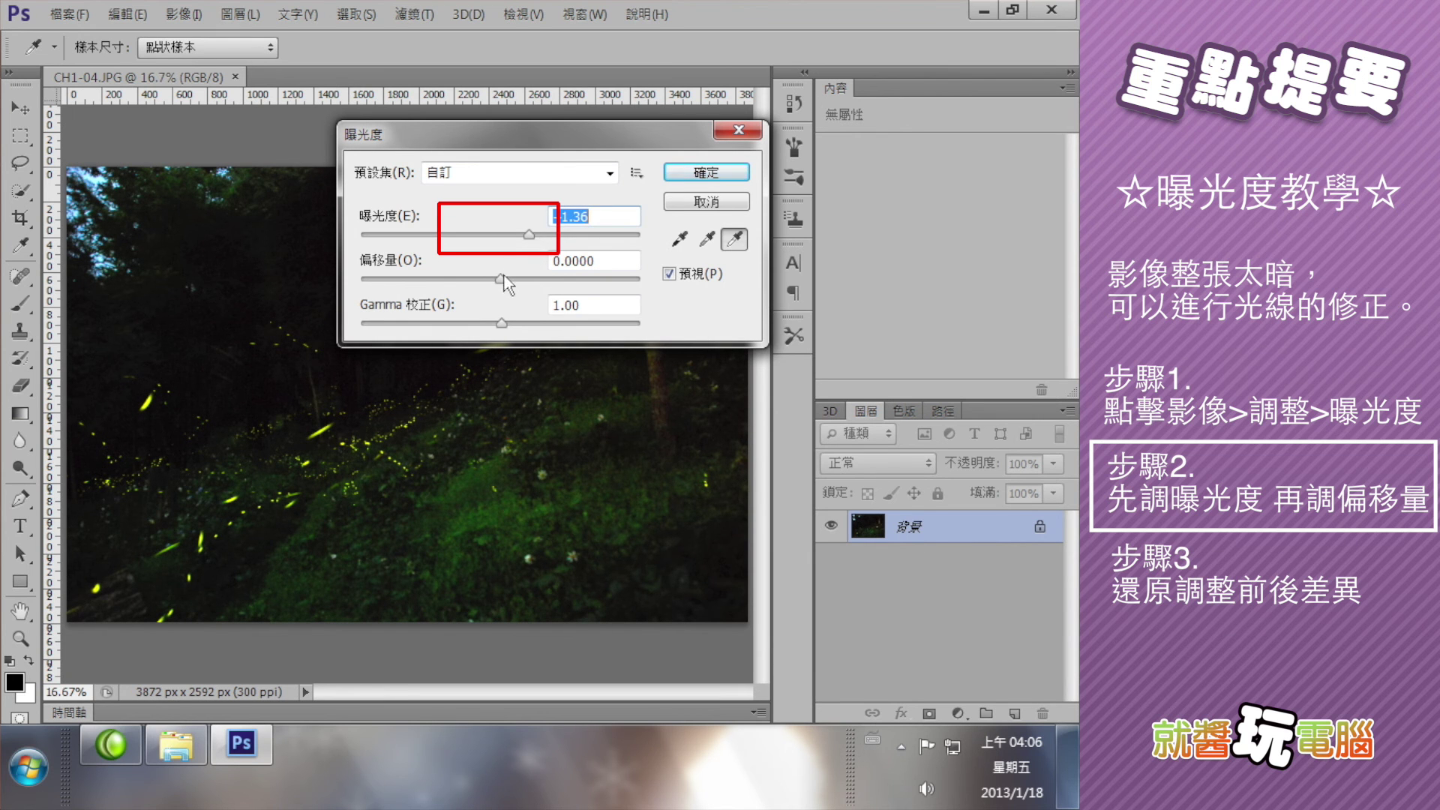
pyautogui.moveTo(502, 278)
pyautogui.mouseDown()
pyautogui.moveTo(525, 279)
pyautogui.moveTo(491, 277)
pyautogui.moveTo(497, 288)
pyautogui.mouseUp()
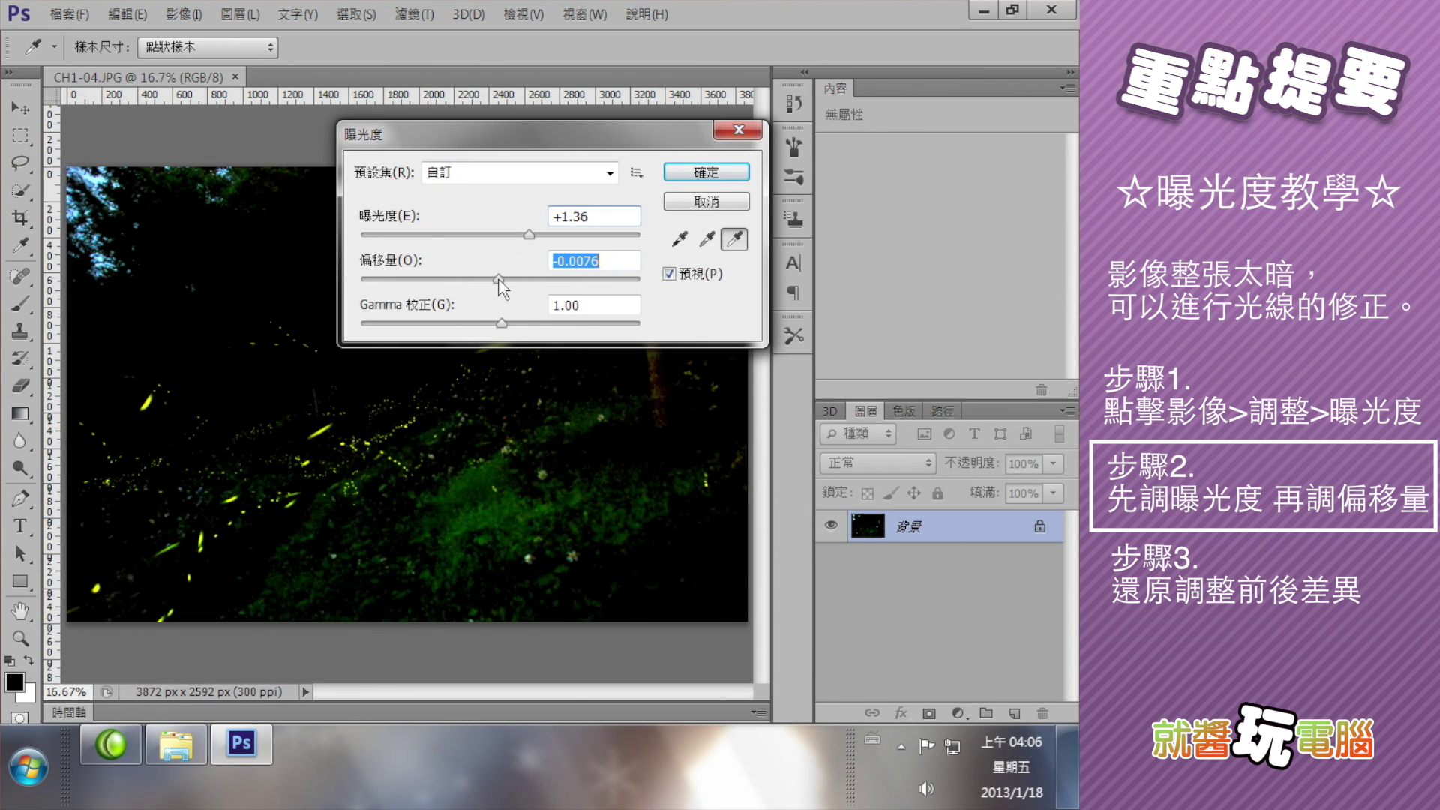
pyautogui.moveTo(529, 235); pyautogui.dragTo(567, 238)
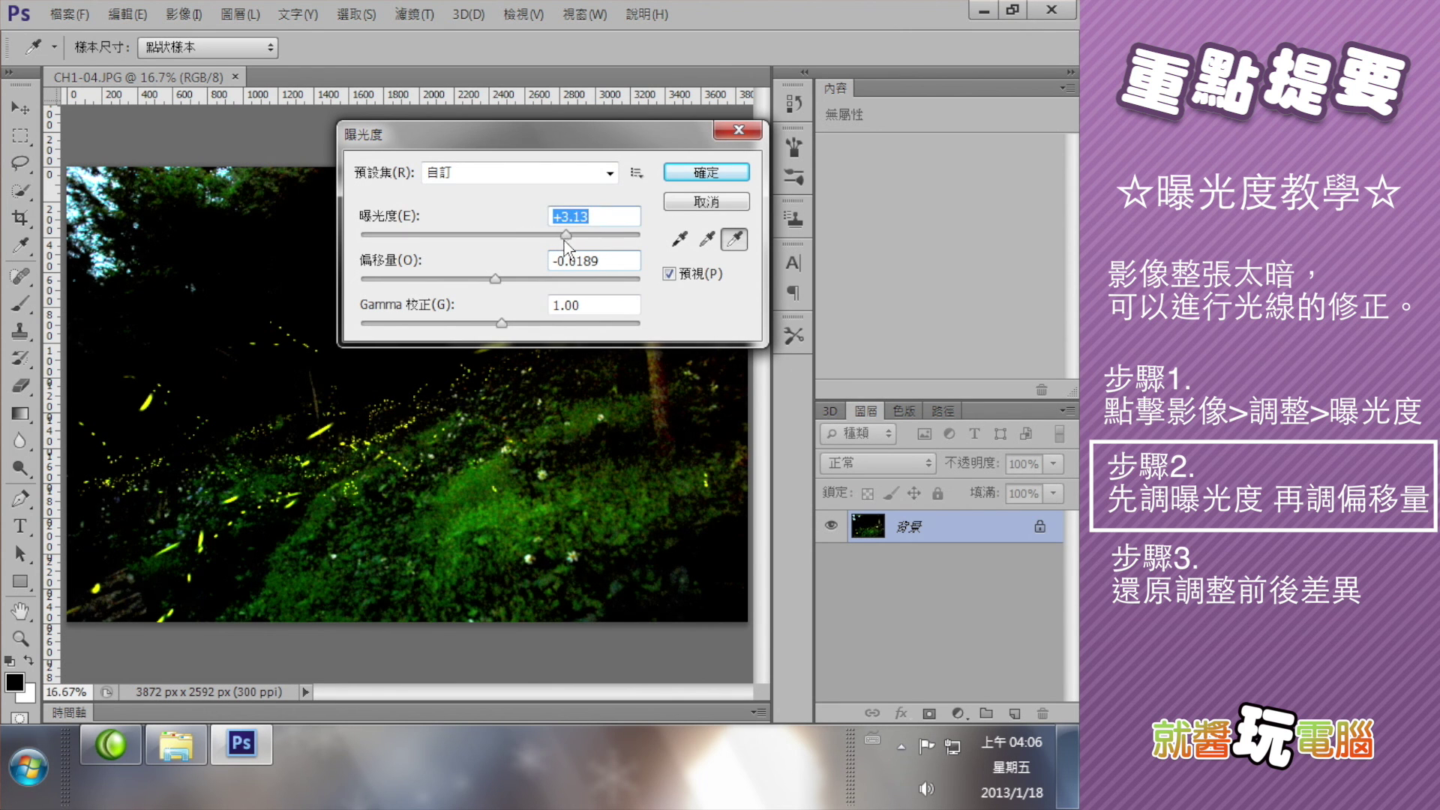
pyautogui.moveTo(501, 324)
pyautogui.mouseDown()
pyautogui.moveTo(484, 324)
pyautogui.moveTo(543, 333)
pyautogui.mouseUp()
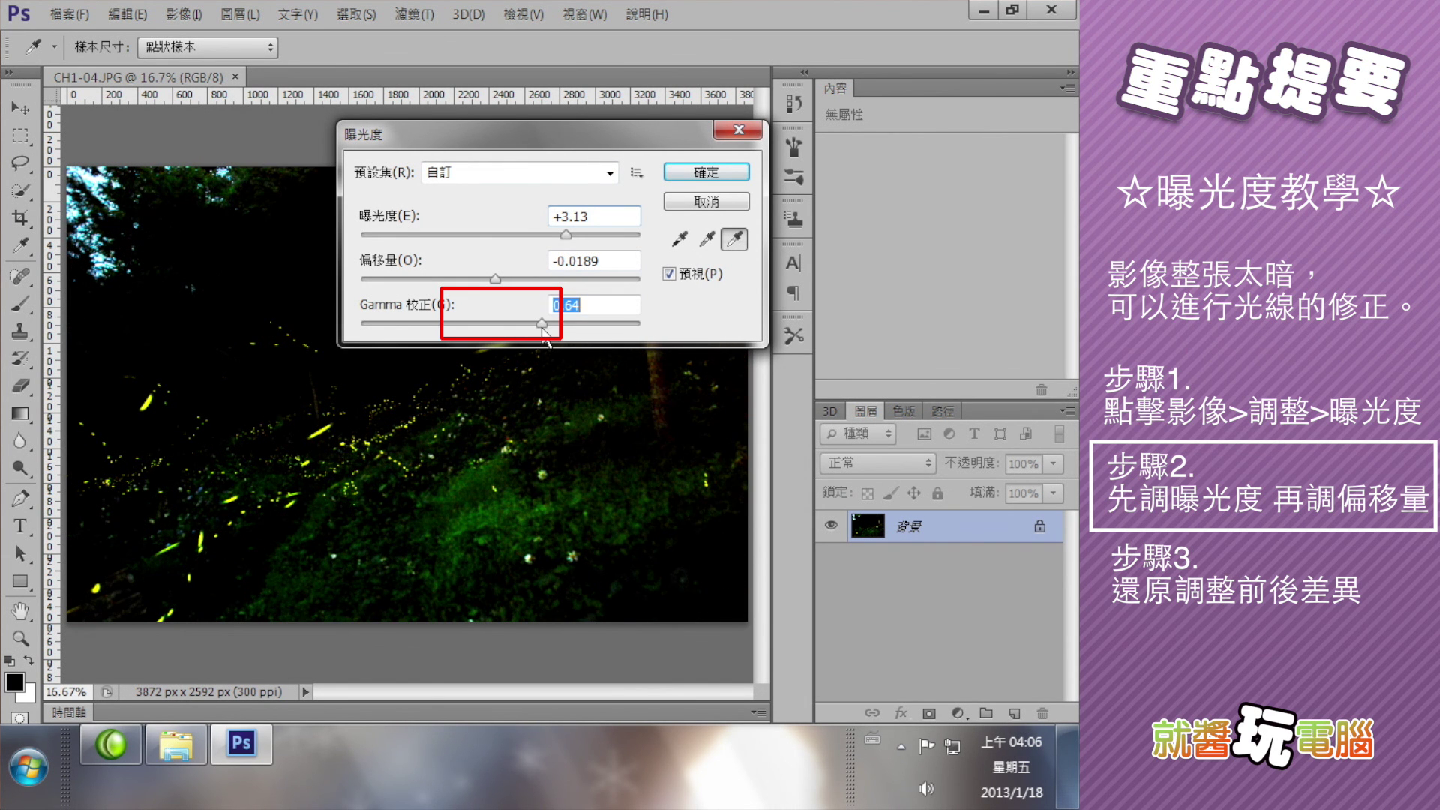
pyautogui.moveTo(540, 334); pyautogui.dragTo(486, 325)
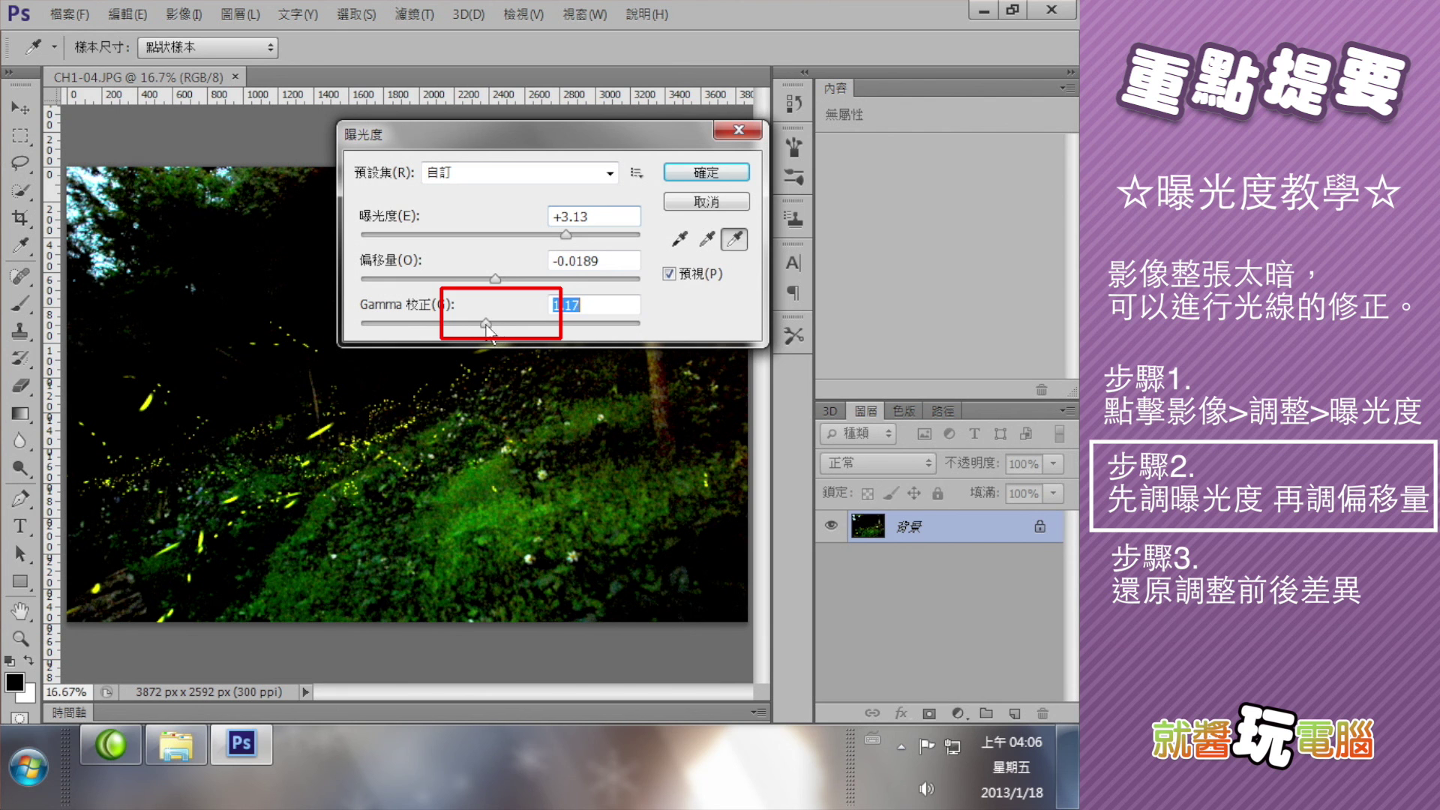
pyautogui.click(699, 177)
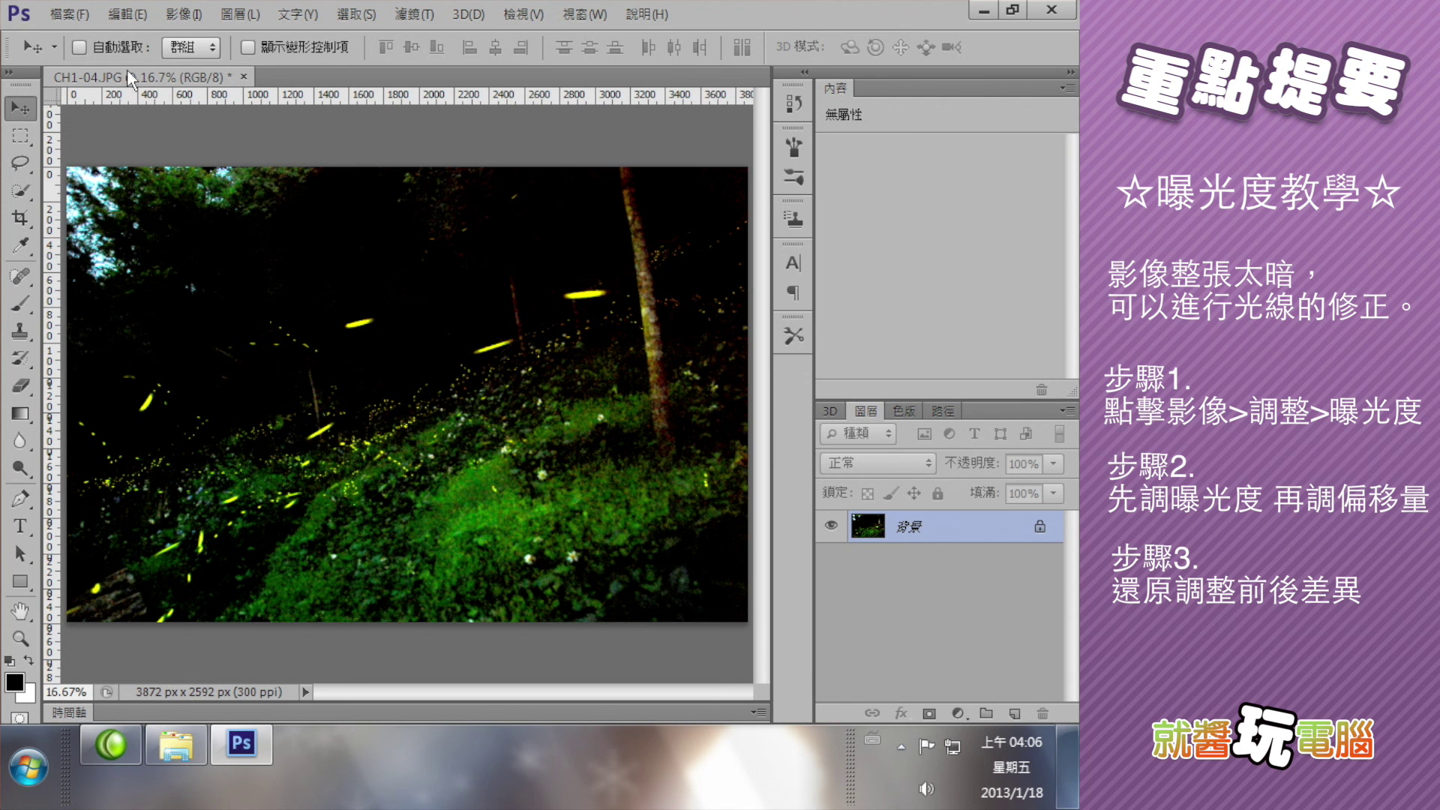
pyautogui.click(133, 12)
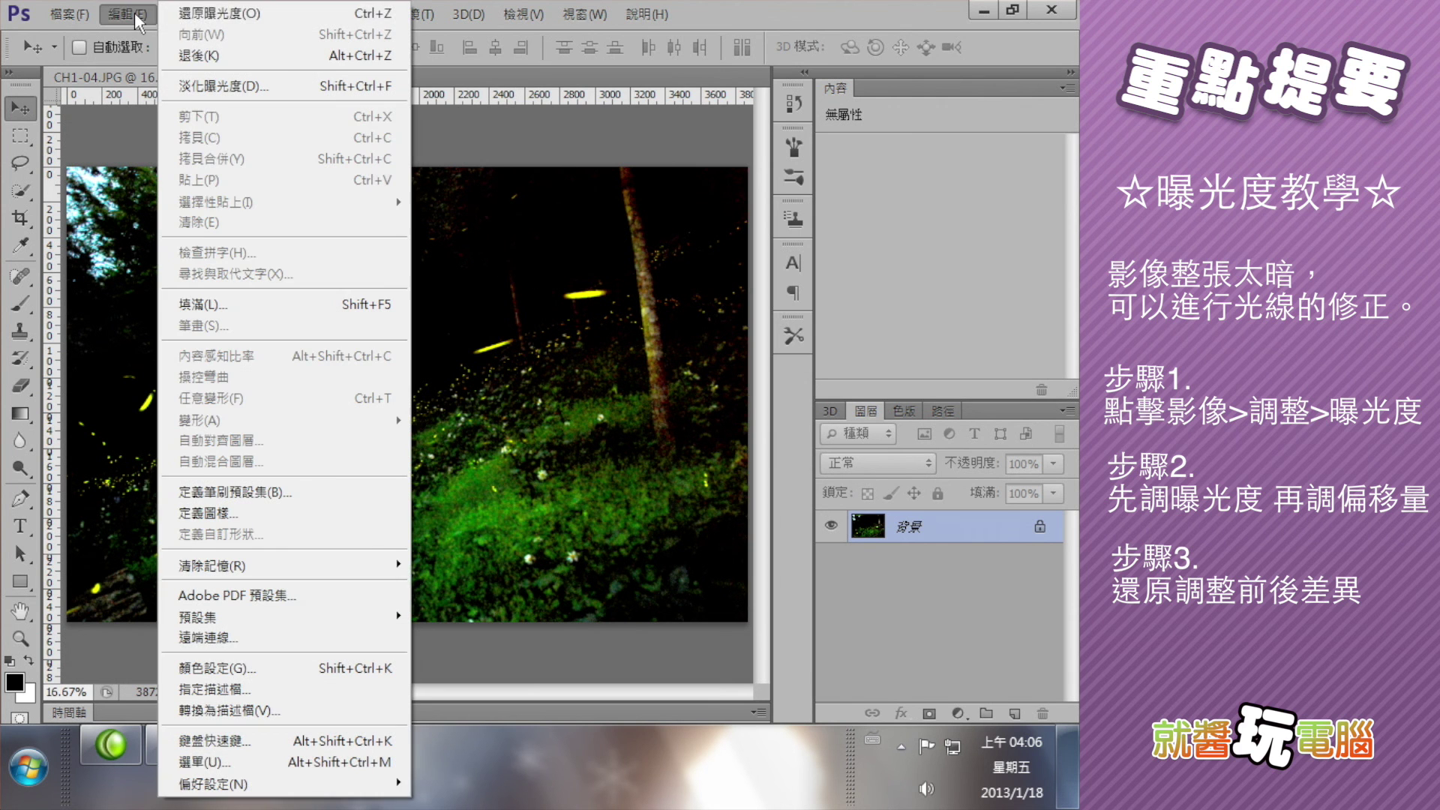
pyautogui.click(191, 16)
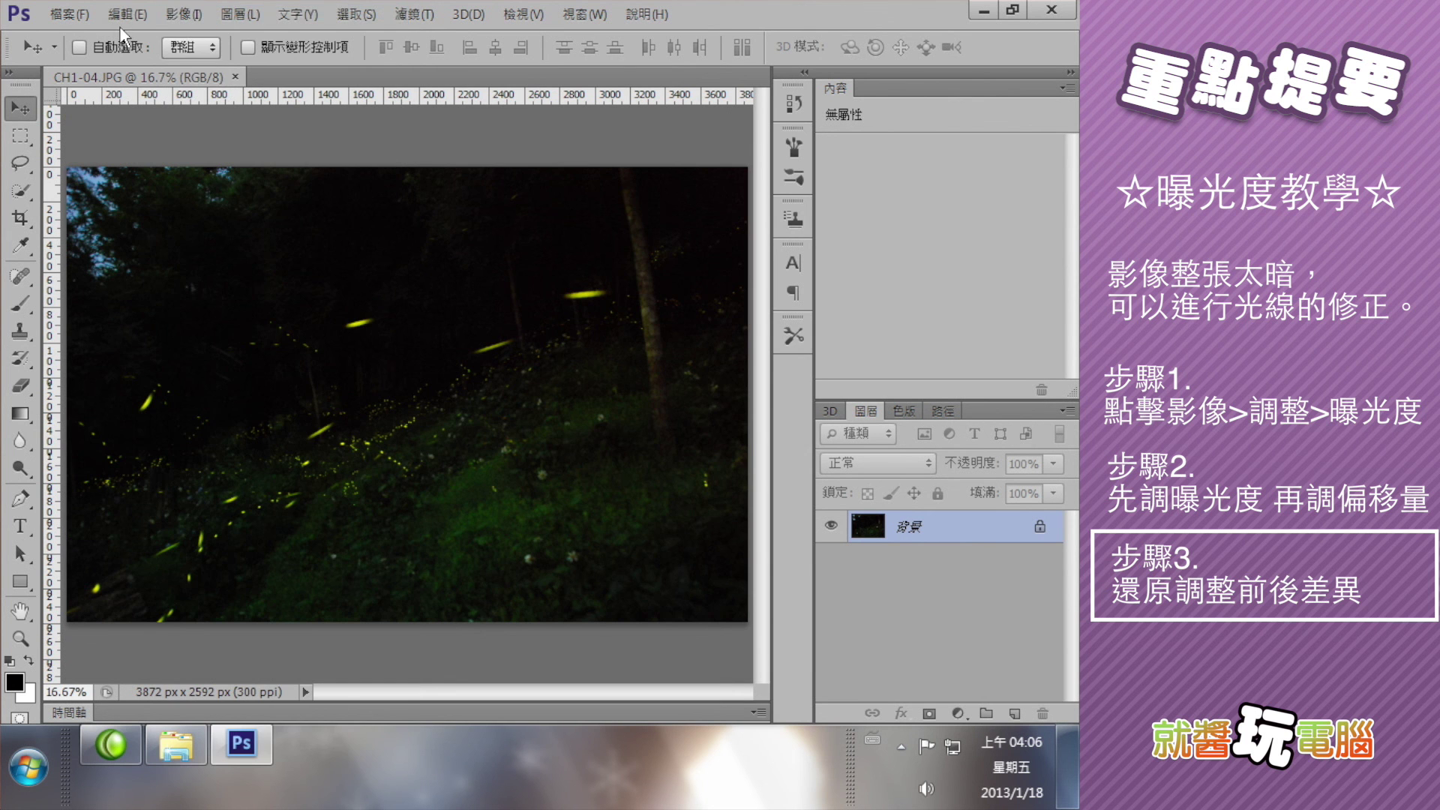
pyautogui.click(126, 14)
pyautogui.click(184, 16)
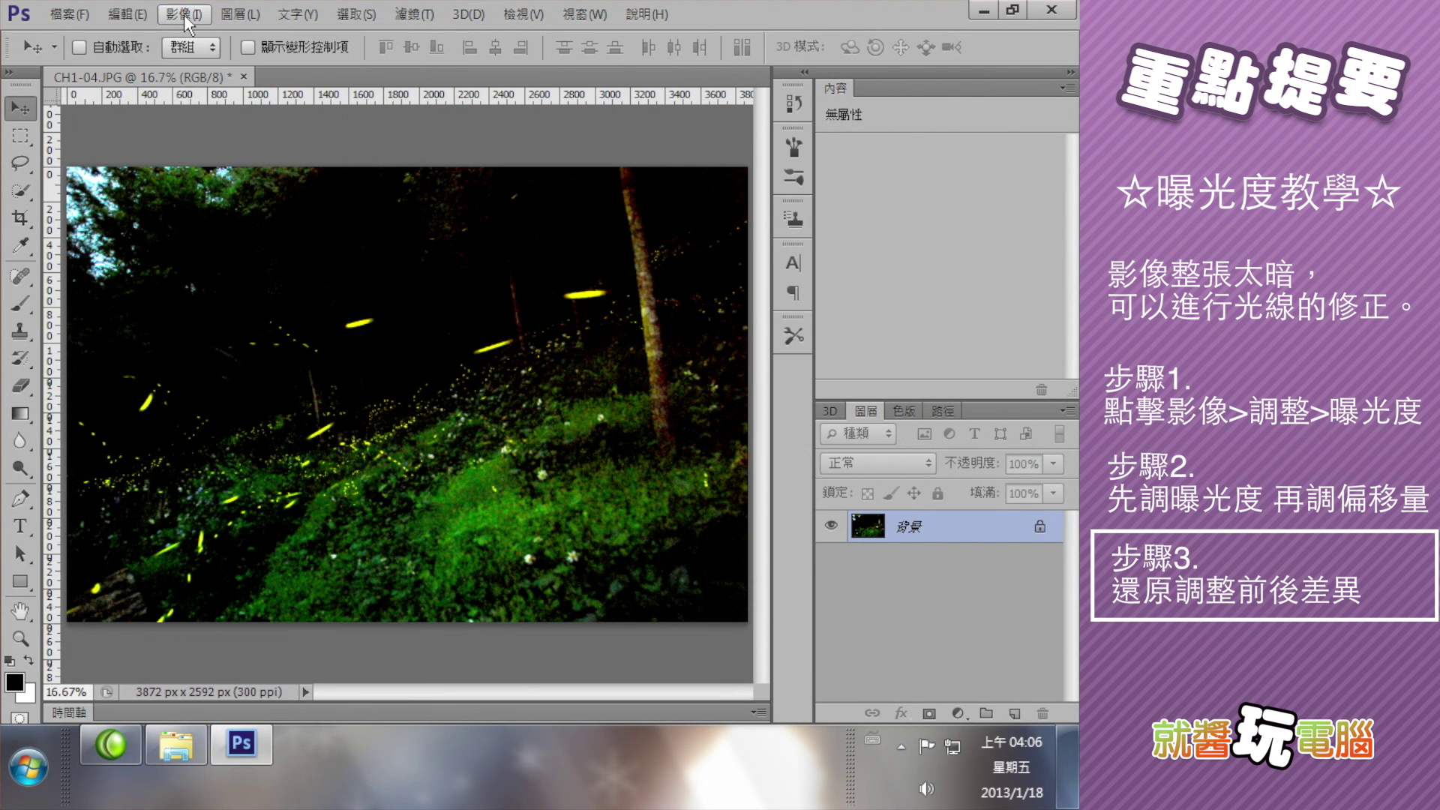
pyautogui.hotkey('ctrl', 'z')
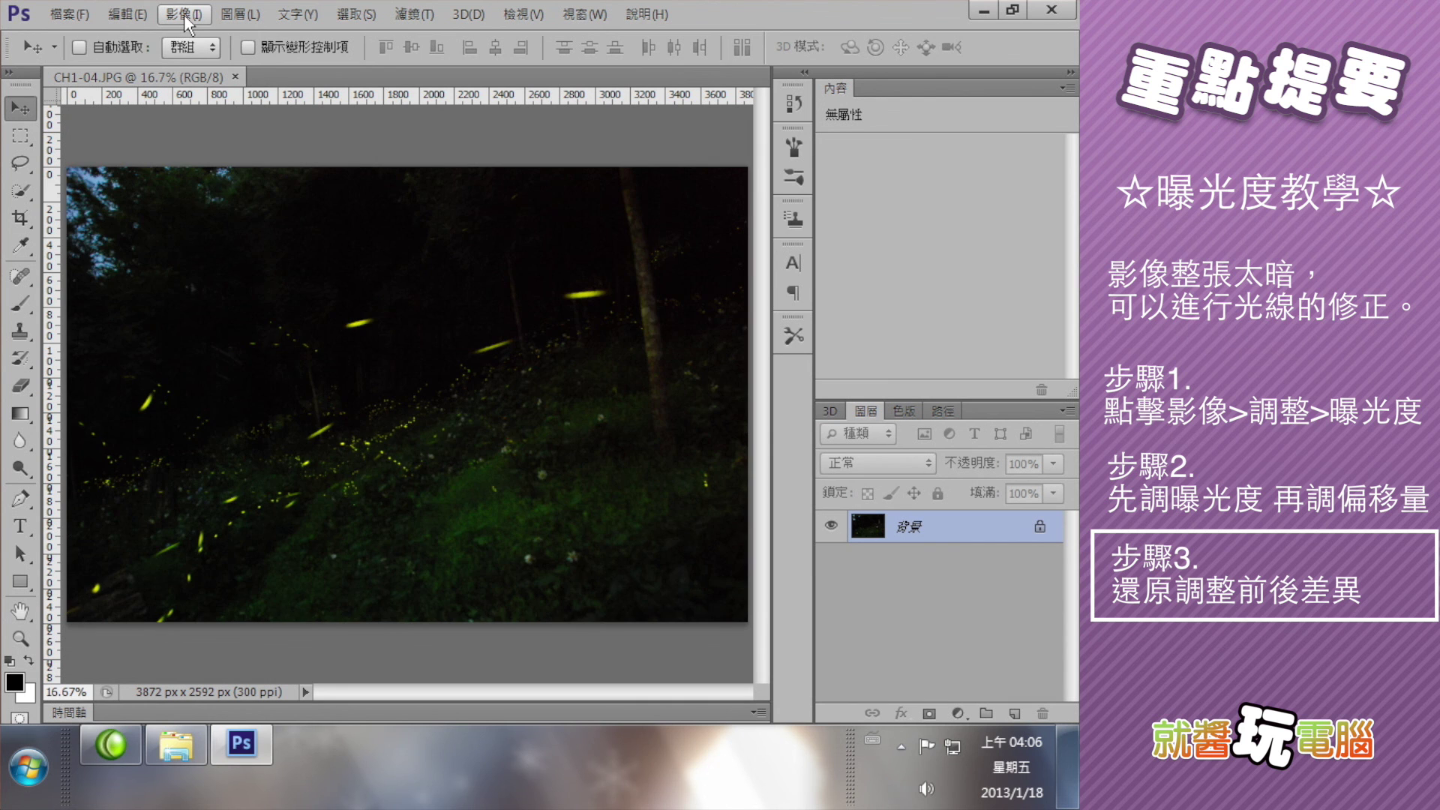
pyautogui.hotkey('ctrl', 'z')
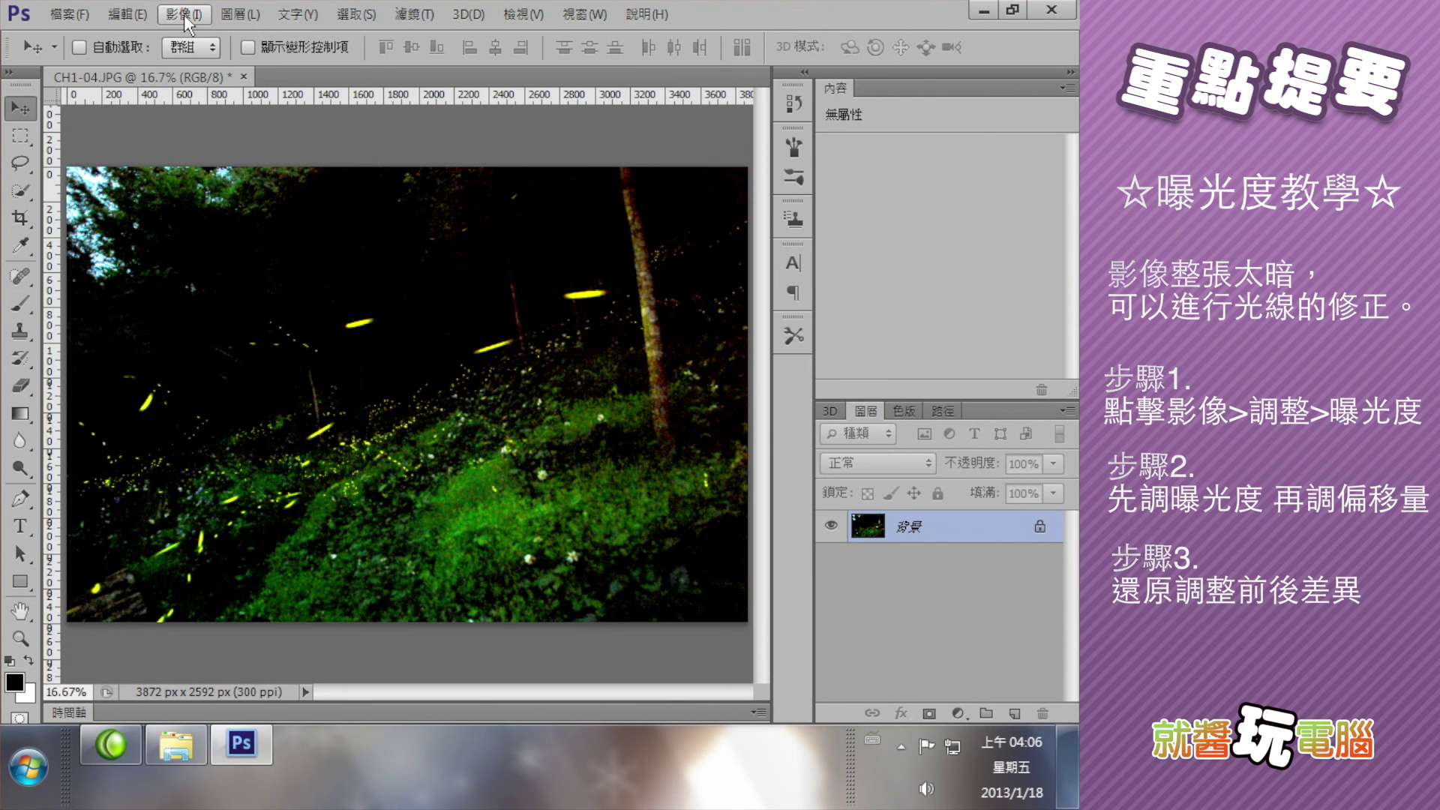